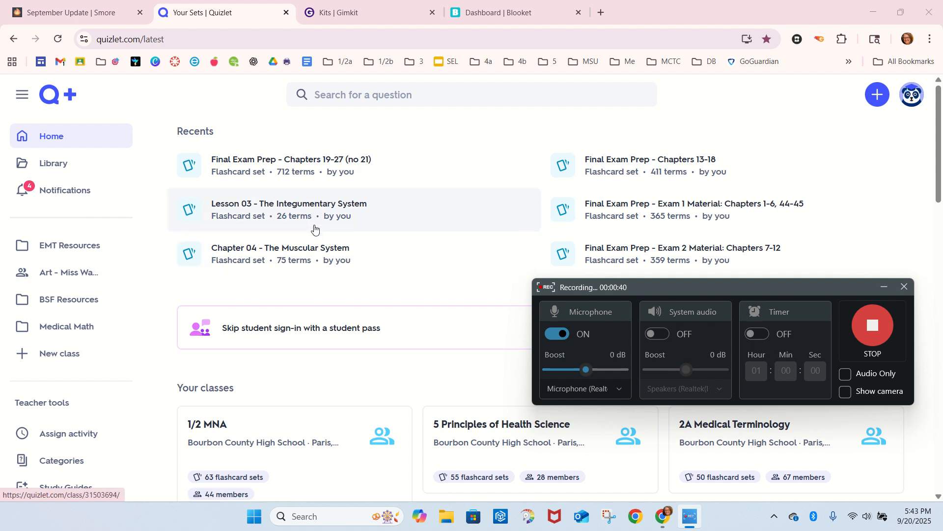
Step: Open the 2A Medical Terminology class from the classes in the Quizlet library
{"action": "scroll", "coordinate": [89, 329], "scroll_direction": "down", "scroll_amount": 1}
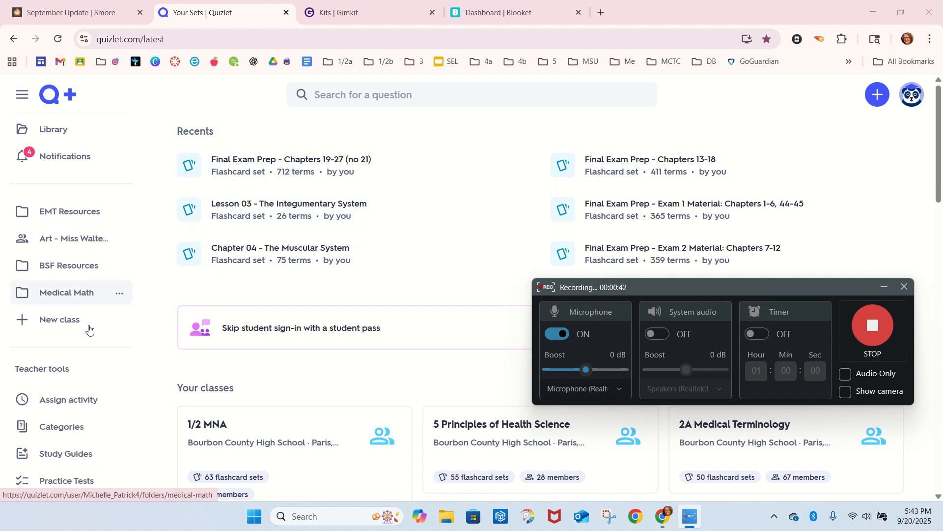
{"action": "scroll", "coordinate": [74, 256], "scroll_direction": "up", "scroll_amount": 1}
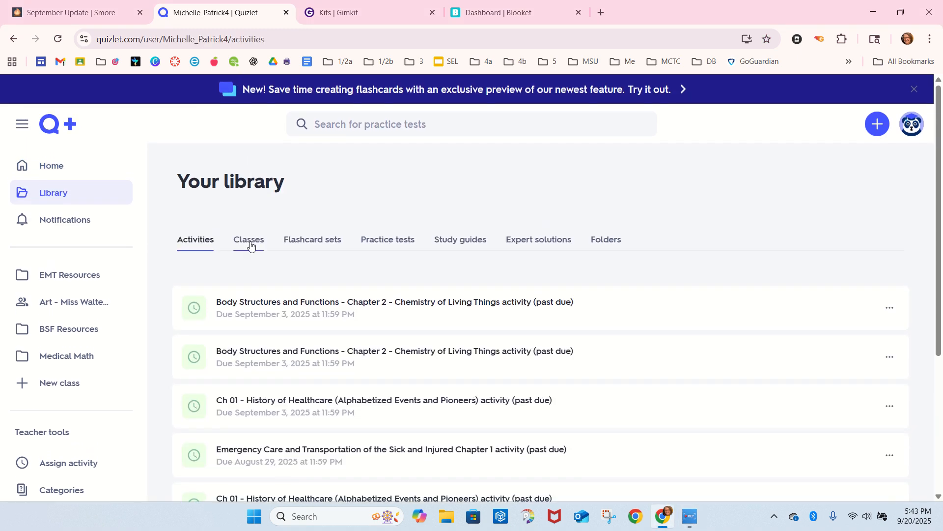
{"action": "left_click", "coordinate": [250, 244]}
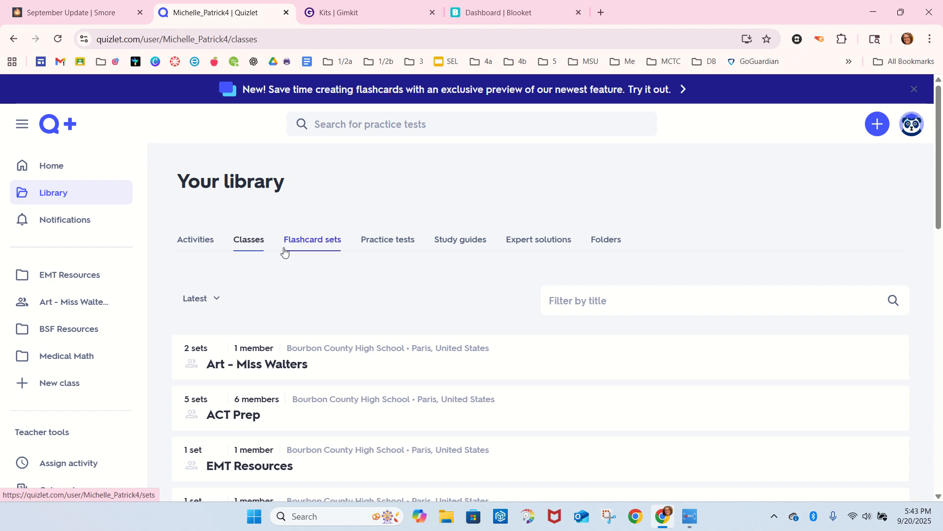
{"action": "scroll", "coordinate": [284, 252], "scroll_direction": "down", "scroll_amount": 15}
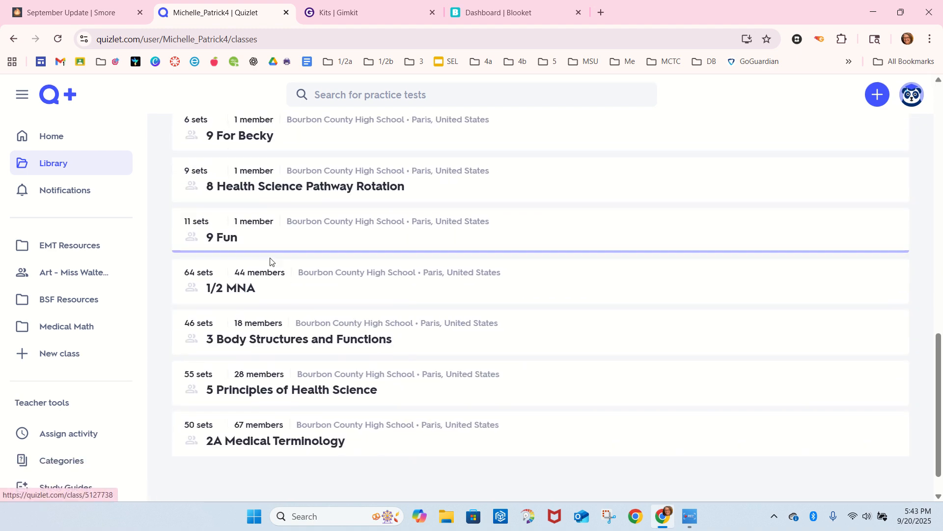
{"action": "scroll", "coordinate": [270, 258], "scroll_direction": "down", "scroll_amount": 1}
{"action": "left_click", "coordinate": [294, 400]}
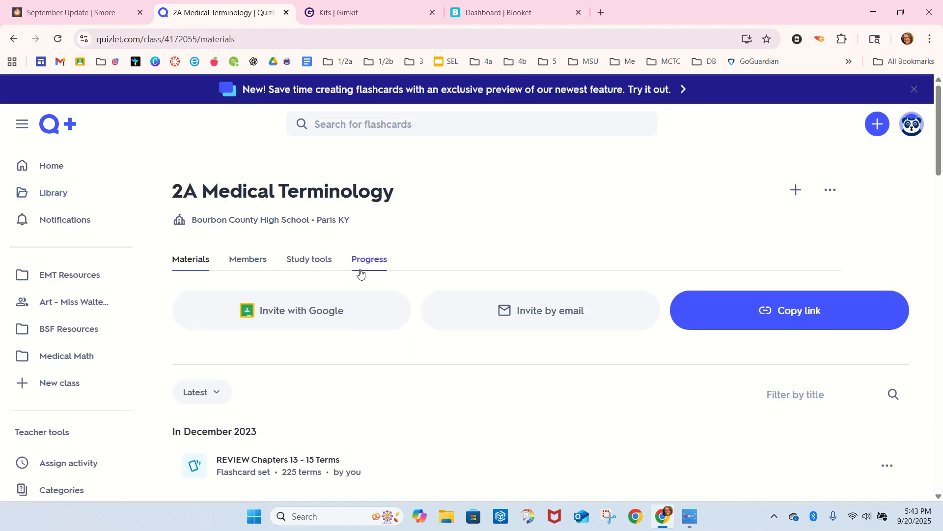
Step: Sort the class materials alphabetically and open the flashcard set "Chapter 01 - Introduction to Medical Terminology"
{"action": "scroll", "coordinate": [356, 275], "scroll_direction": "down", "scroll_amount": 5}
{"action": "scroll", "coordinate": [349, 276], "scroll_direction": "up", "scroll_amount": 4}
{"action": "left_click", "coordinate": [215, 336]}
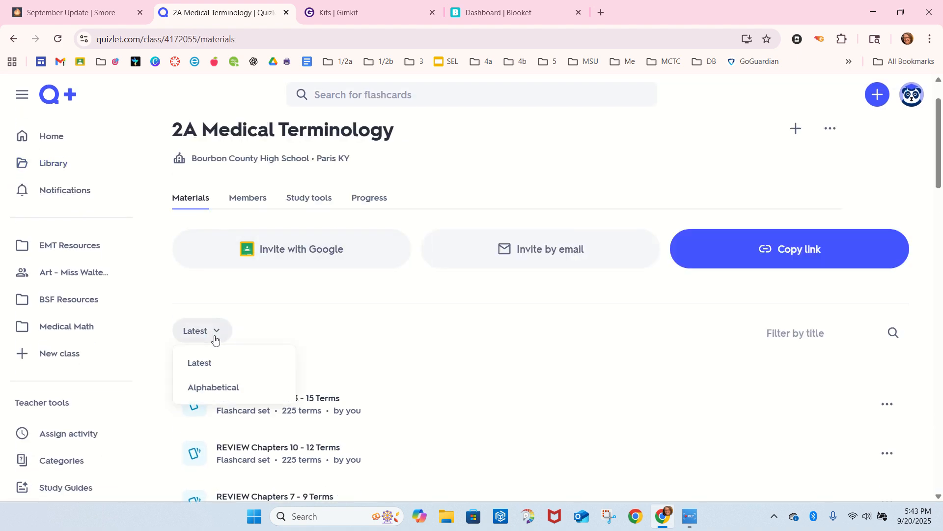
{"action": "left_click", "coordinate": [256, 386]}
{"action": "scroll", "coordinate": [388, 278], "scroll_direction": "down", "scroll_amount": 2}
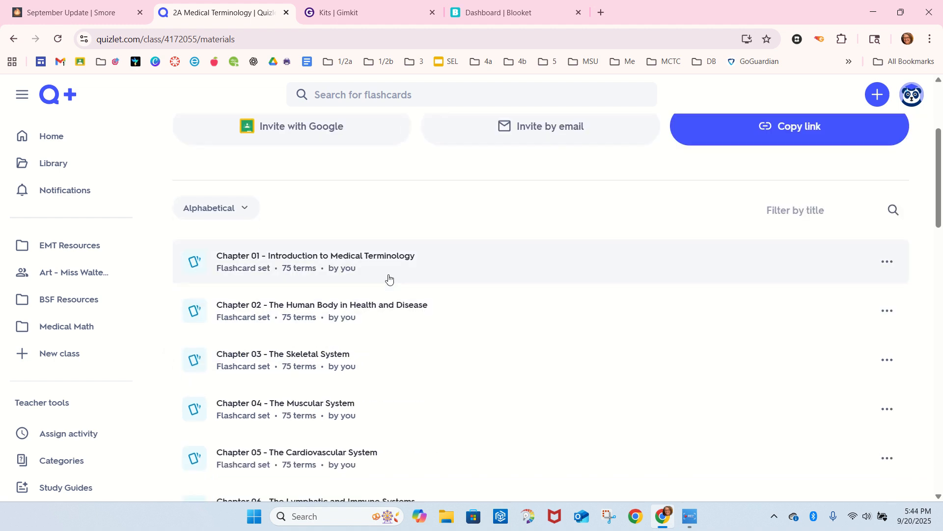
{"action": "left_click", "coordinate": [389, 268]}
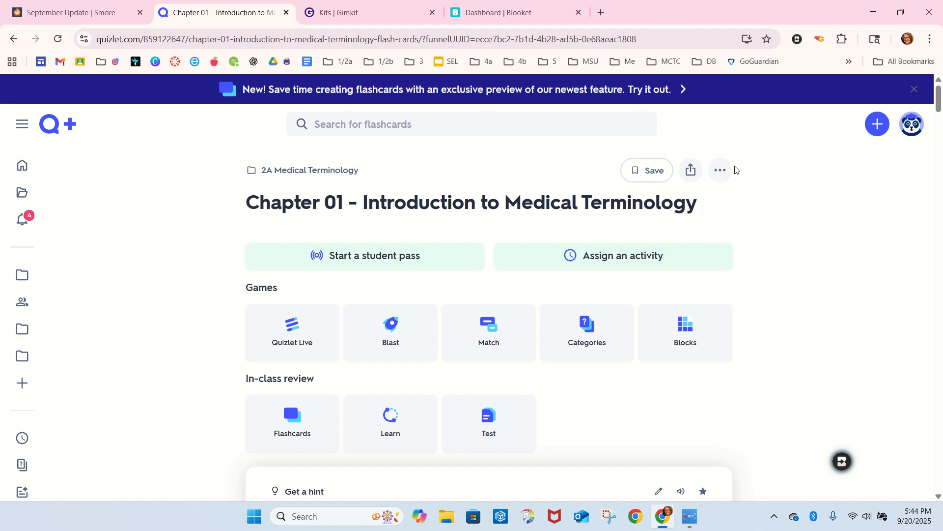
Step: Export the Chapter 01 flashcard set with tab and new-line separators and copy its text to the clipboard
{"action": "left_click", "coordinate": [716, 171]}
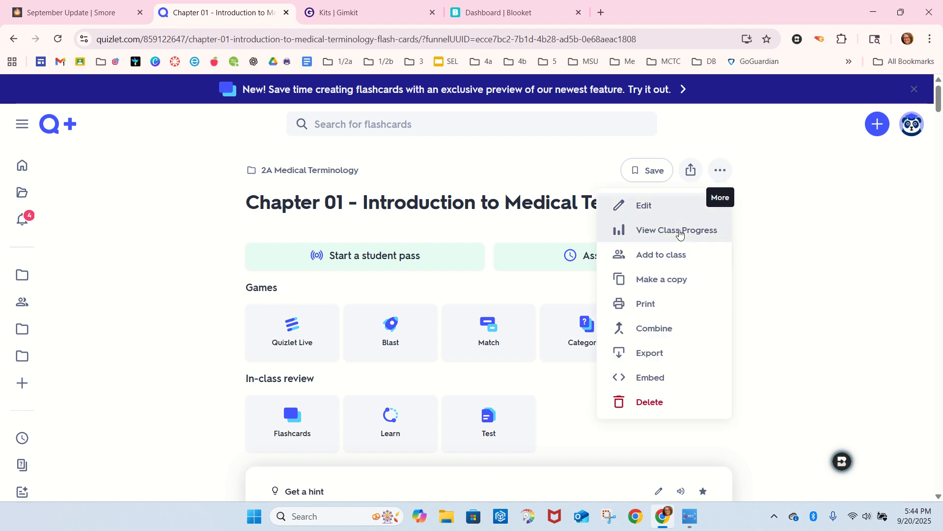
{"action": "left_click", "coordinate": [665, 359]}
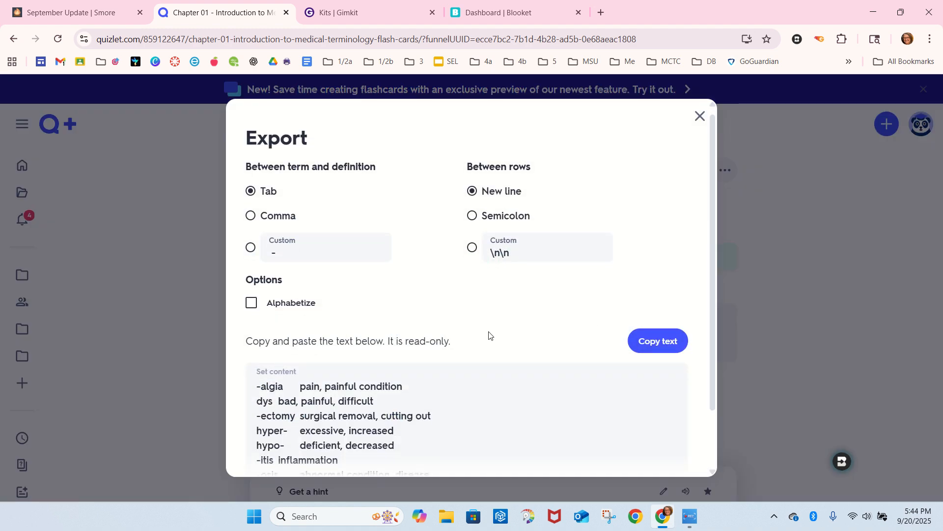
{"action": "scroll", "coordinate": [488, 334], "scroll_direction": "down", "scroll_amount": 2}
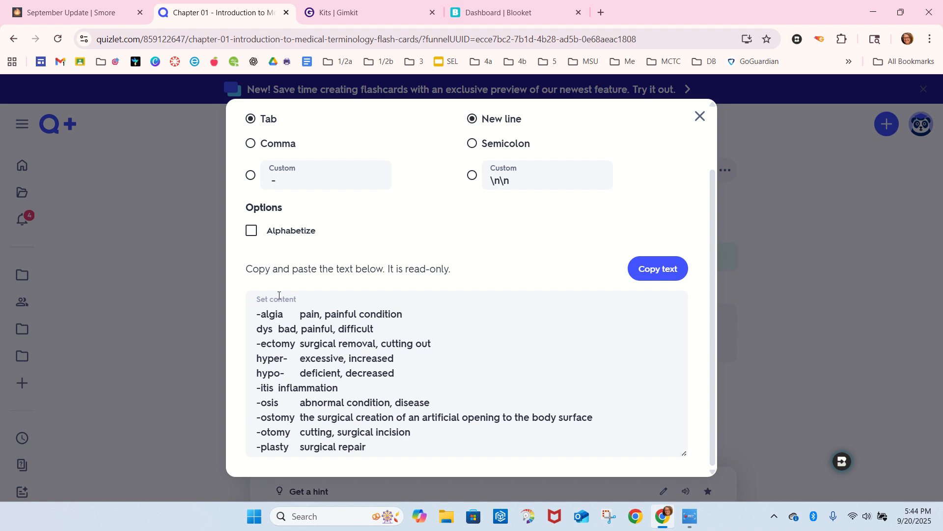
{"action": "left_click", "coordinate": [677, 269]}
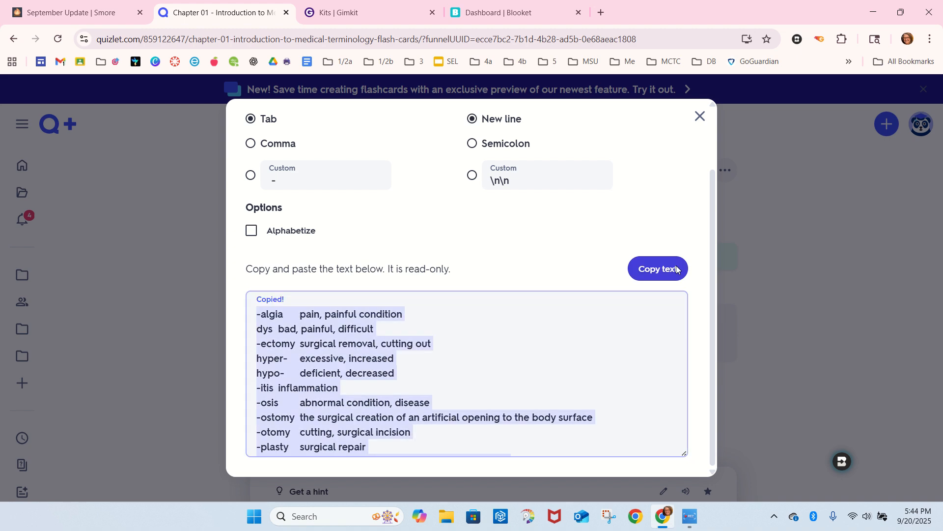
{"action": "left_click", "coordinate": [700, 116]}
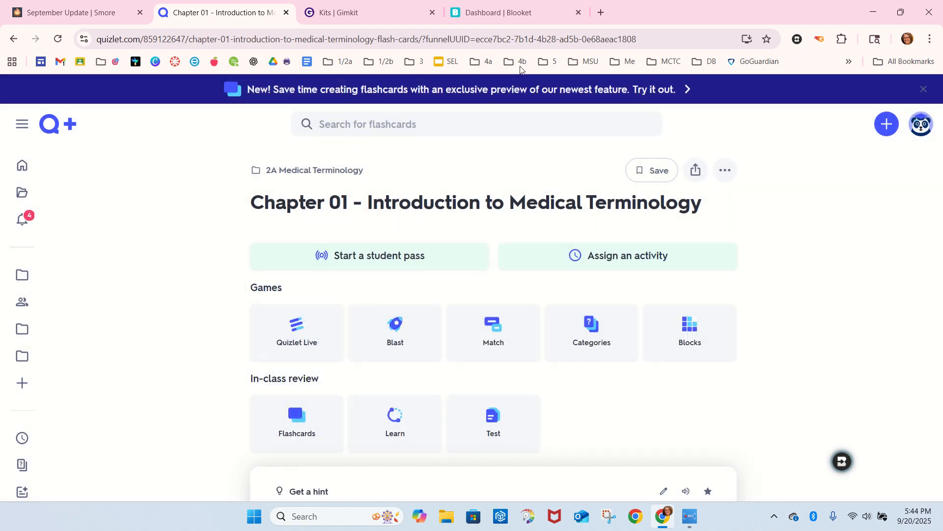
Step: Switch to Gimkit and start a new kit named "Med Term Ch 1**" with English as its language
{"action": "left_click", "coordinate": [369, 14]}
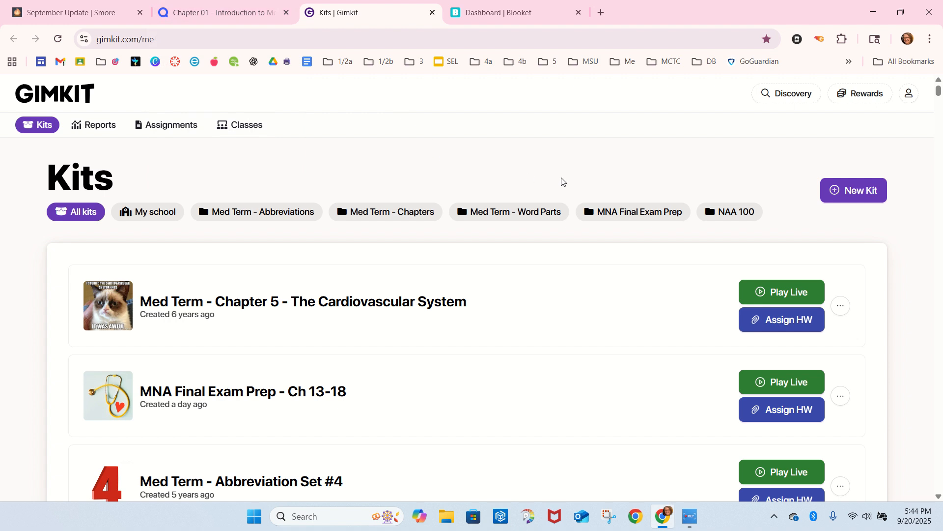
{"action": "left_click", "coordinate": [848, 191]}
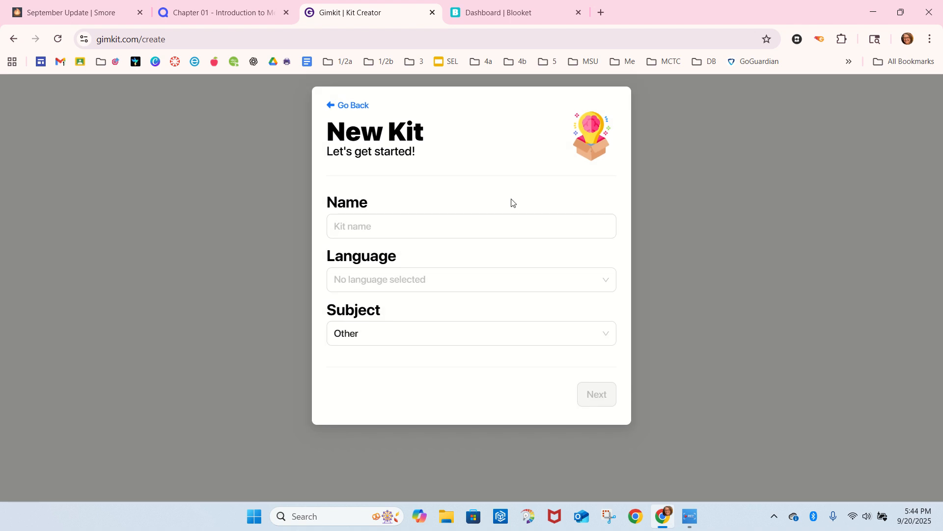
{"action": "left_click", "coordinate": [476, 232]}
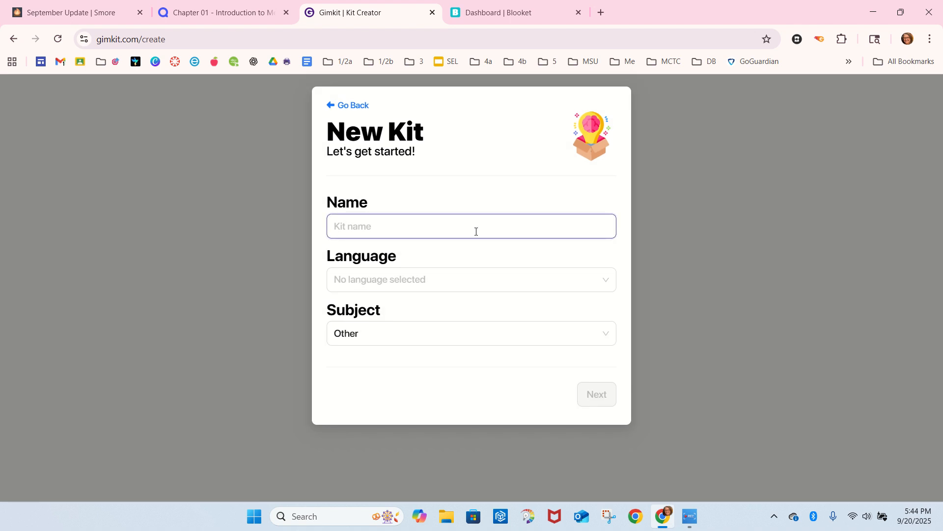
{"action": "type", "text": "Med Term Ch 1**"}
{"action": "left_click", "coordinate": [481, 279]}
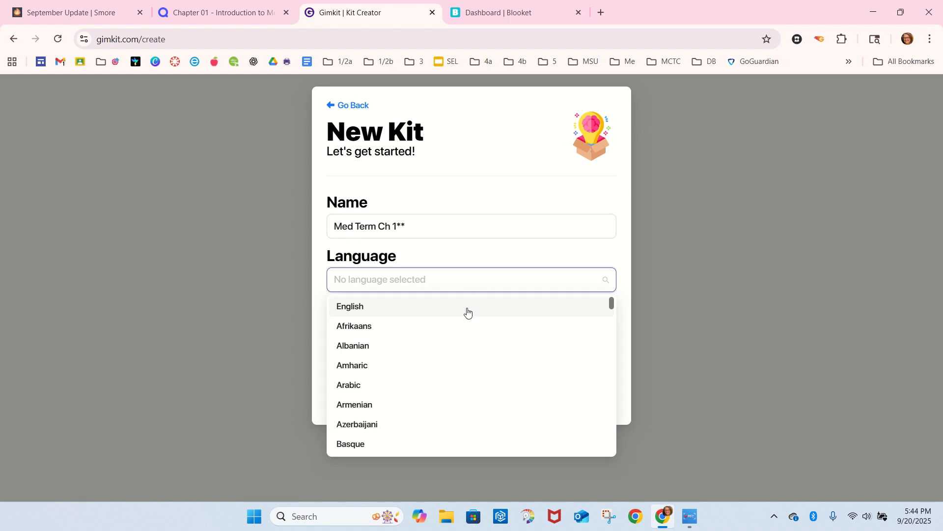
{"action": "left_click", "coordinate": [470, 307]}
{"action": "left_click", "coordinate": [594, 394]}
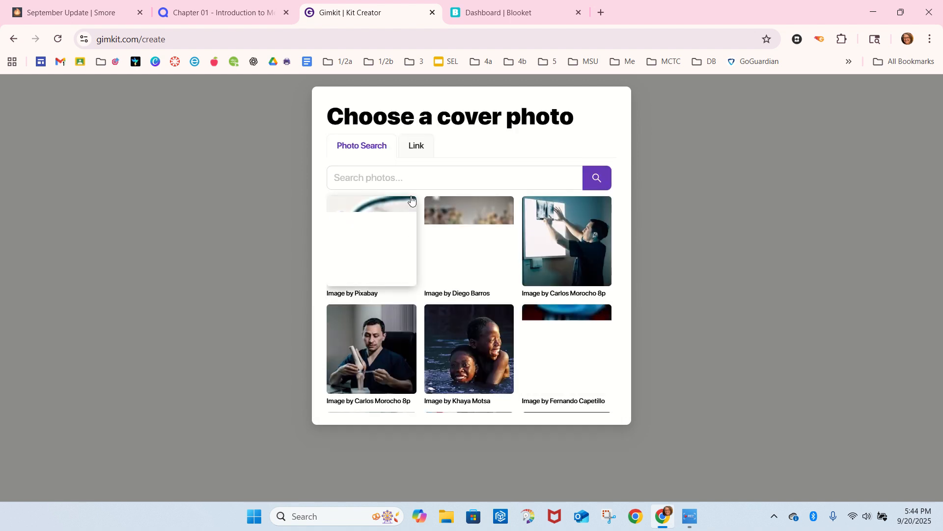
Step: Search the cover photos for "terminology" and choose the blue picture of letter tiles spelling NEOPLASM
{"action": "left_click", "coordinate": [425, 181]}
{"action": "type", "text": "terminology"}
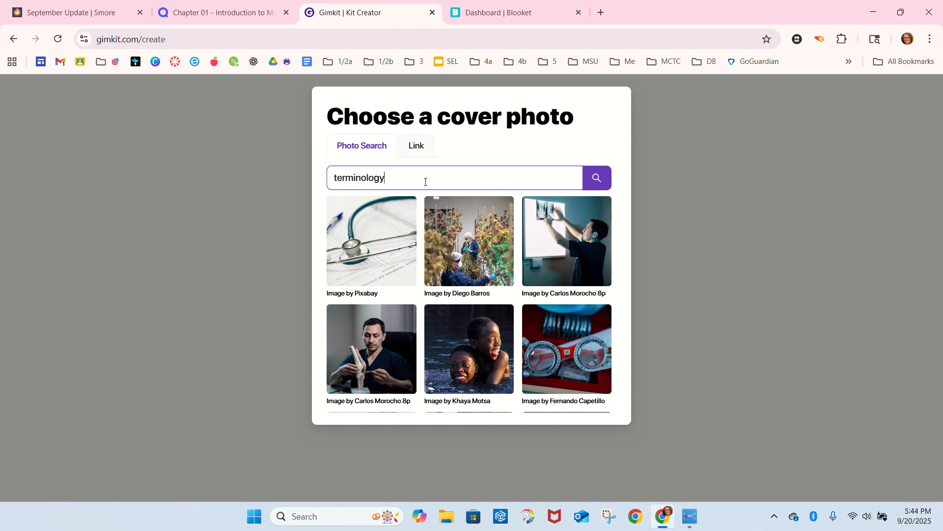
{"action": "key", "text": "Return"}
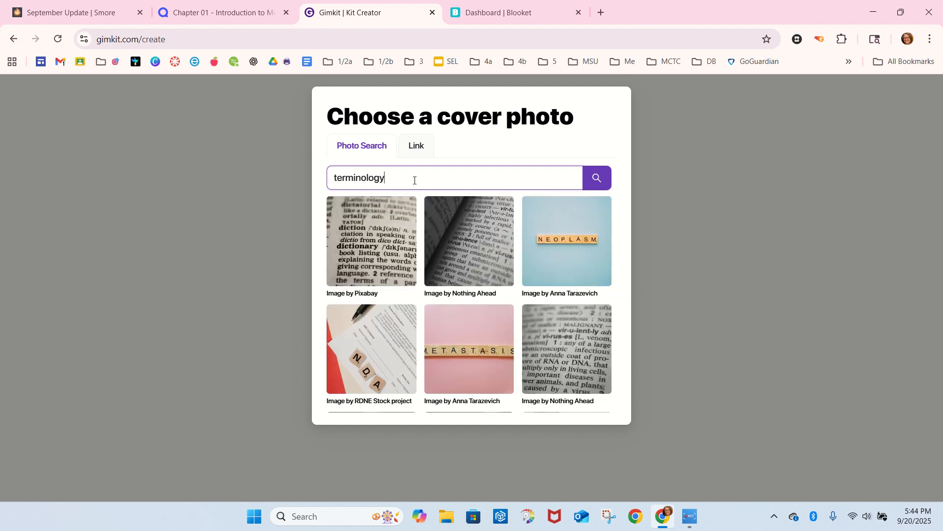
{"action": "left_click", "coordinate": [576, 262]}
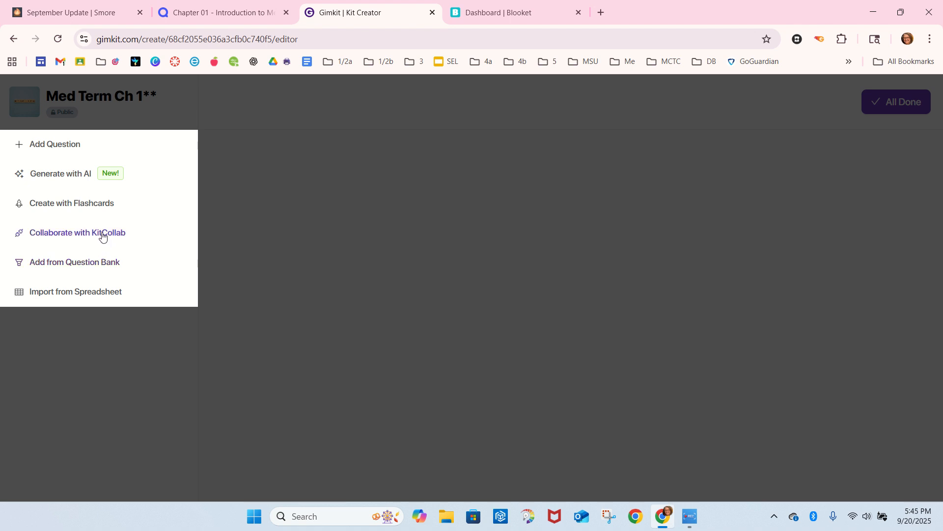
Step: Import the copied flashcard text into the kit and create its questions from it
{"action": "left_click", "coordinate": [105, 210]}
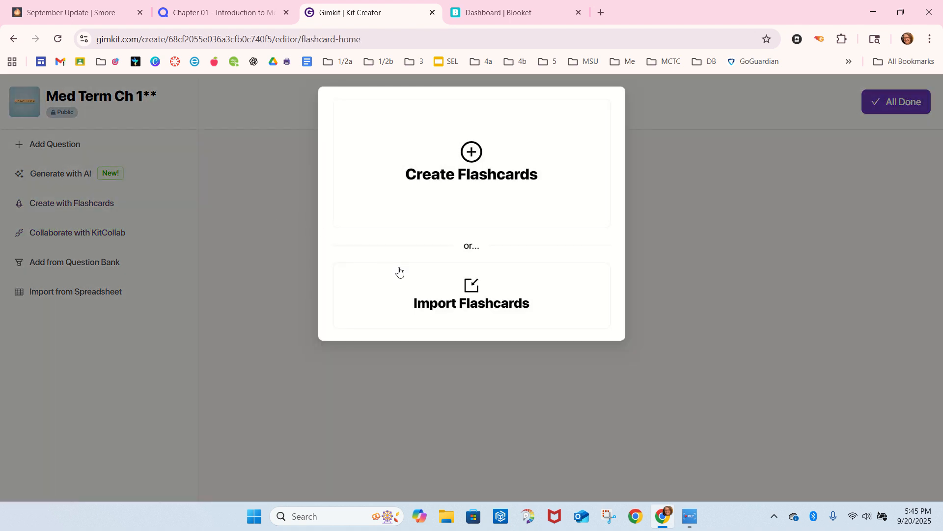
{"action": "left_click", "coordinate": [487, 293]}
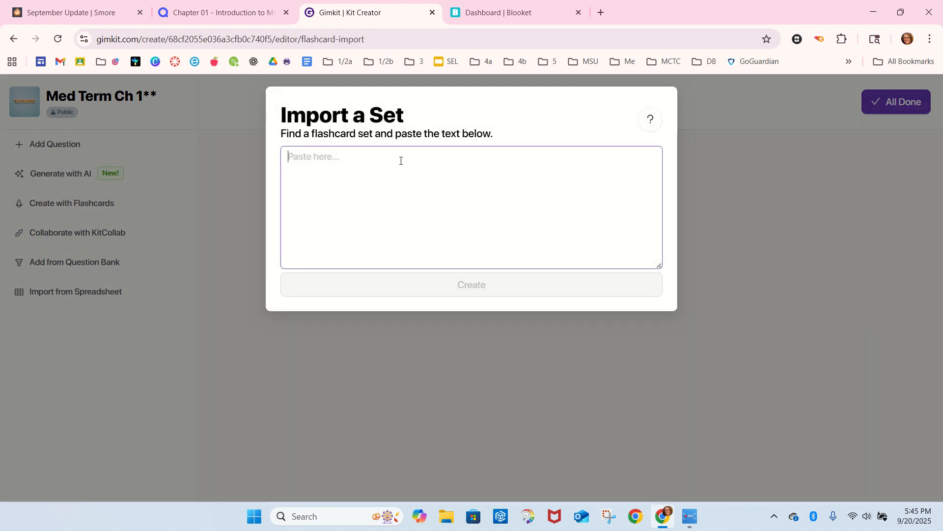
{"action": "key", "text": "ctrl+v"}
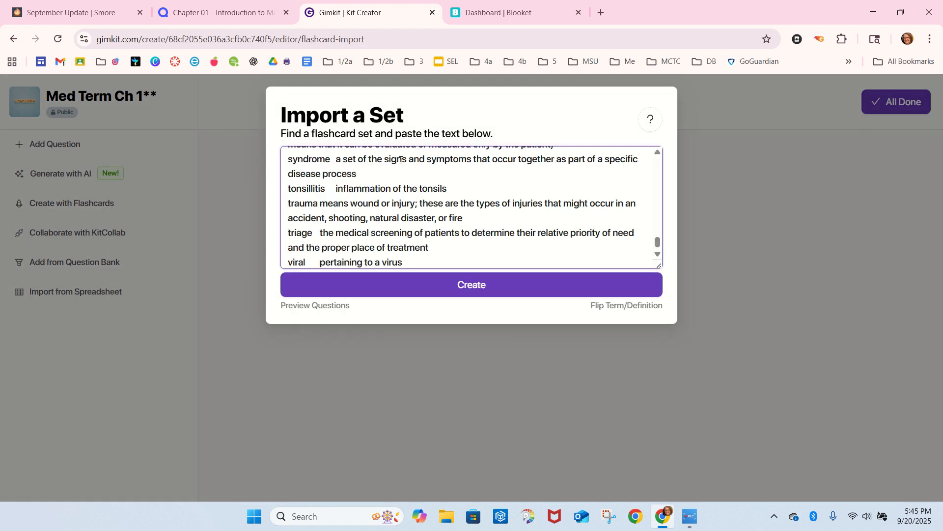
{"action": "left_click", "coordinate": [463, 279]}
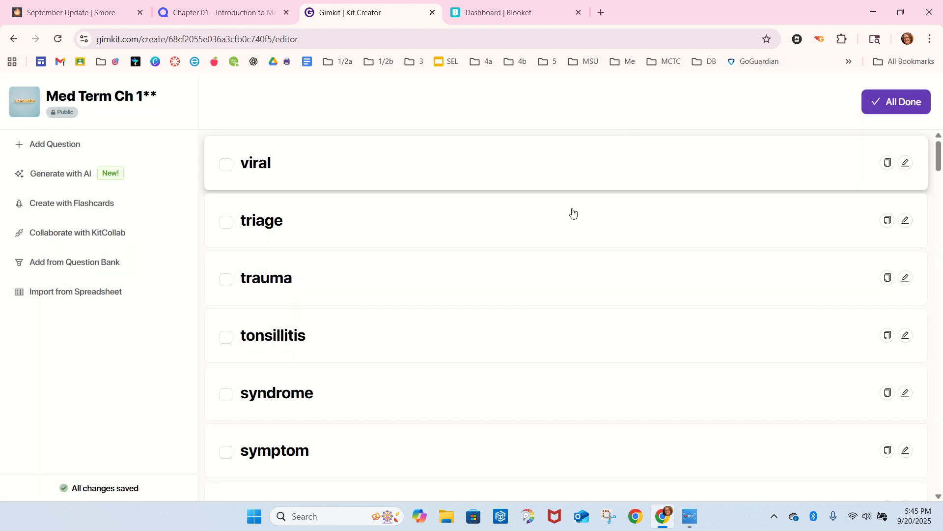
Step: Look through the kit's full list of imported questions from the first term to the last
{"action": "scroll", "coordinate": [540, 251], "scroll_direction": "down", "scroll_amount": 20}
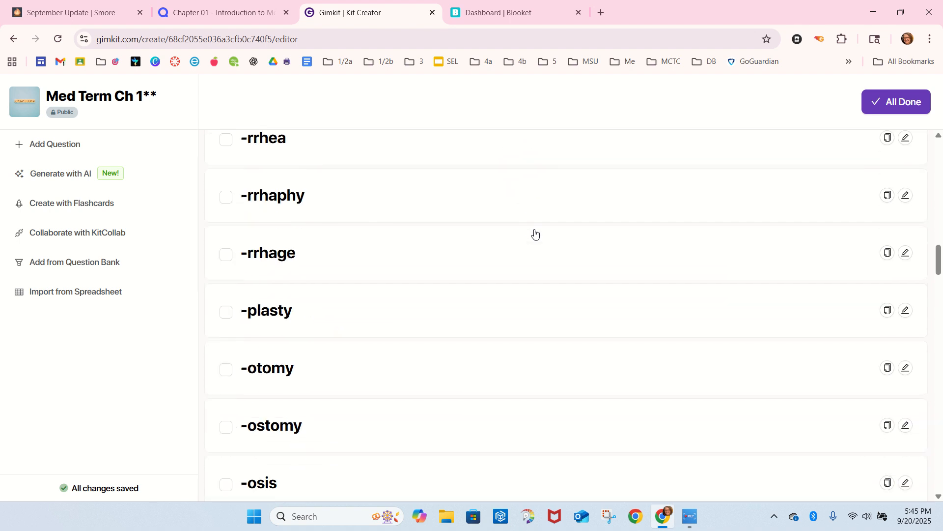
{"action": "scroll", "coordinate": [533, 236], "scroll_direction": "down", "scroll_amount": 20}
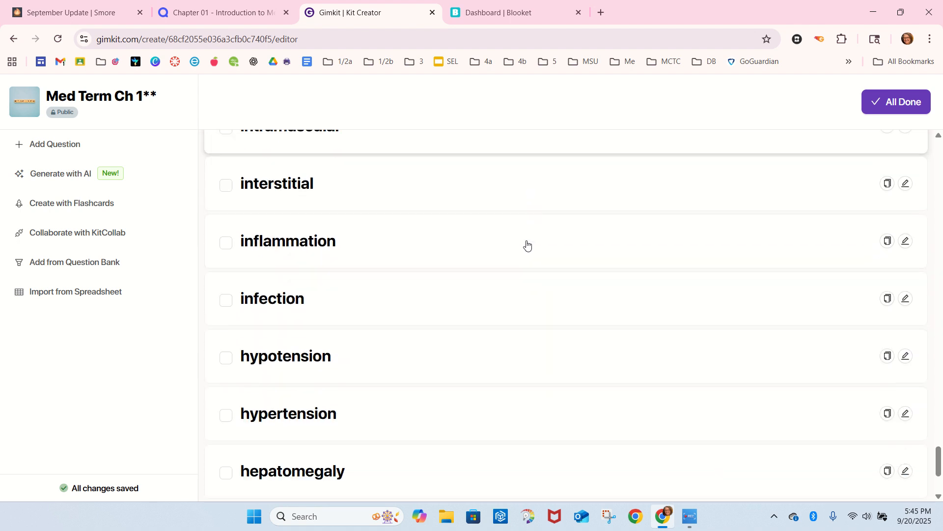
{"action": "scroll", "coordinate": [525, 244], "scroll_direction": "up", "scroll_amount": 20}
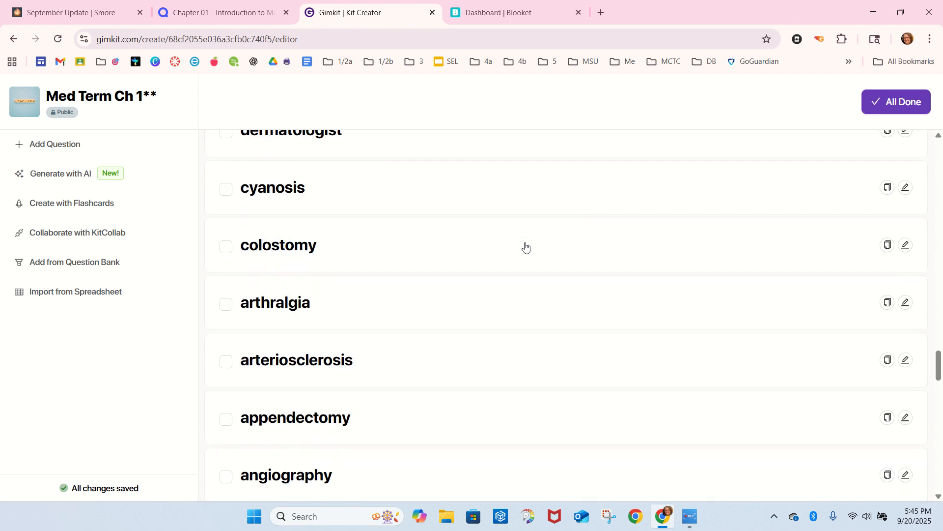
{"action": "scroll", "coordinate": [525, 247], "scroll_direction": "up", "scroll_amount": 20}
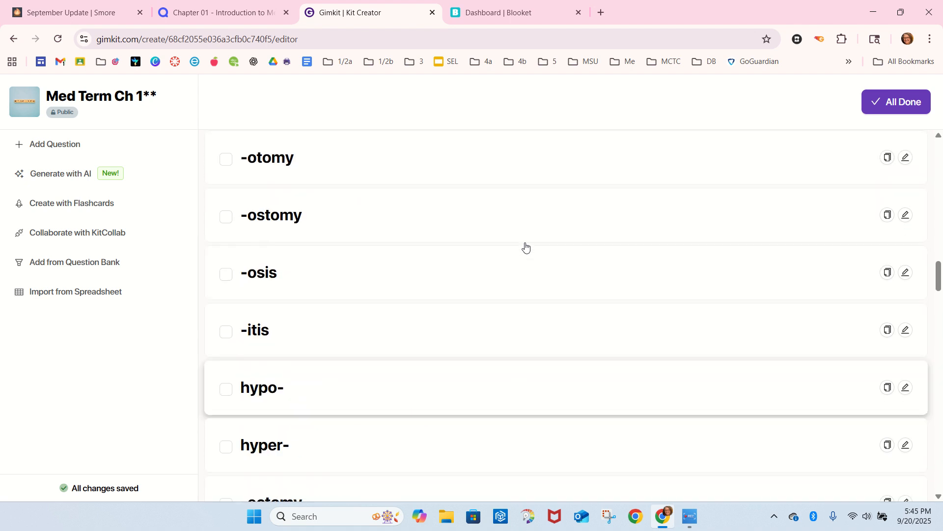
{"action": "scroll", "coordinate": [525, 247], "scroll_direction": "up", "scroll_amount": 20}
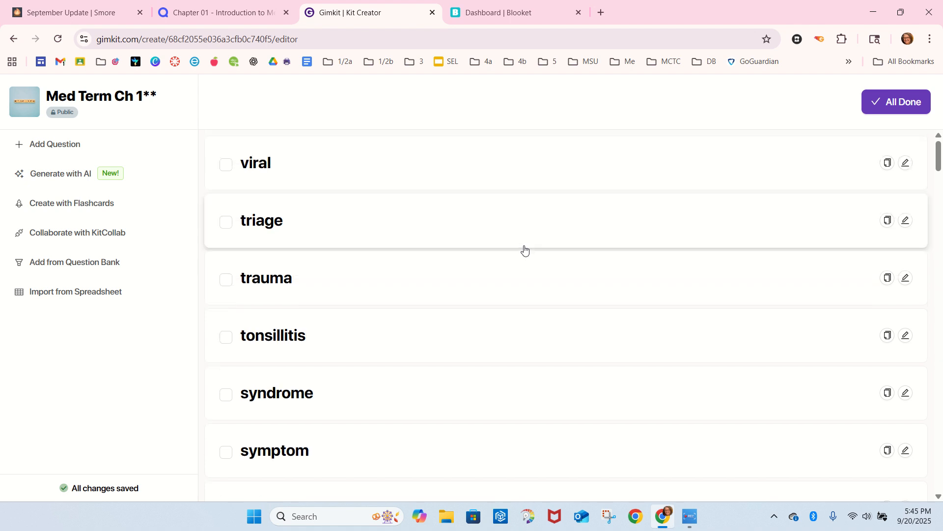
{"action": "scroll", "coordinate": [517, 251], "scroll_direction": "down", "scroll_amount": 20}
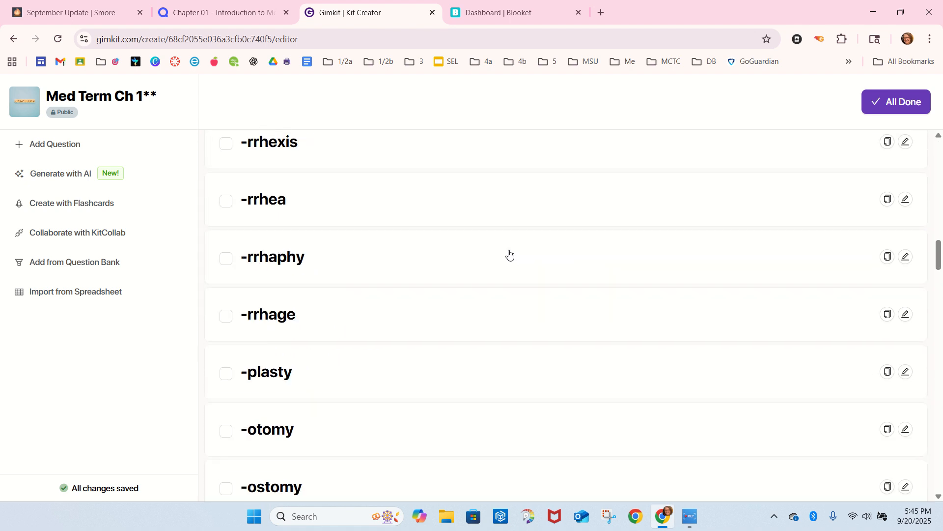
{"action": "scroll", "coordinate": [509, 253], "scroll_direction": "down", "scroll_amount": 20}
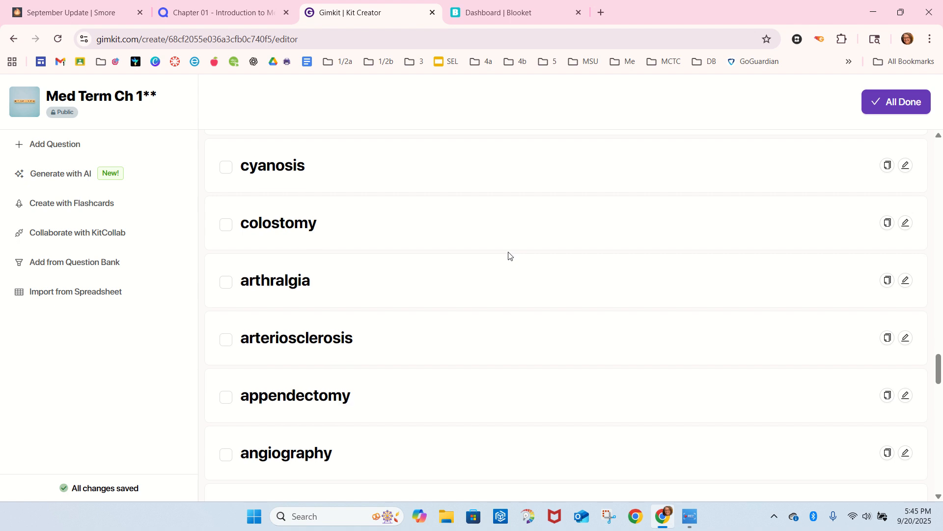
{"action": "scroll", "coordinate": [509, 256], "scroll_direction": "down", "scroll_amount": 12}
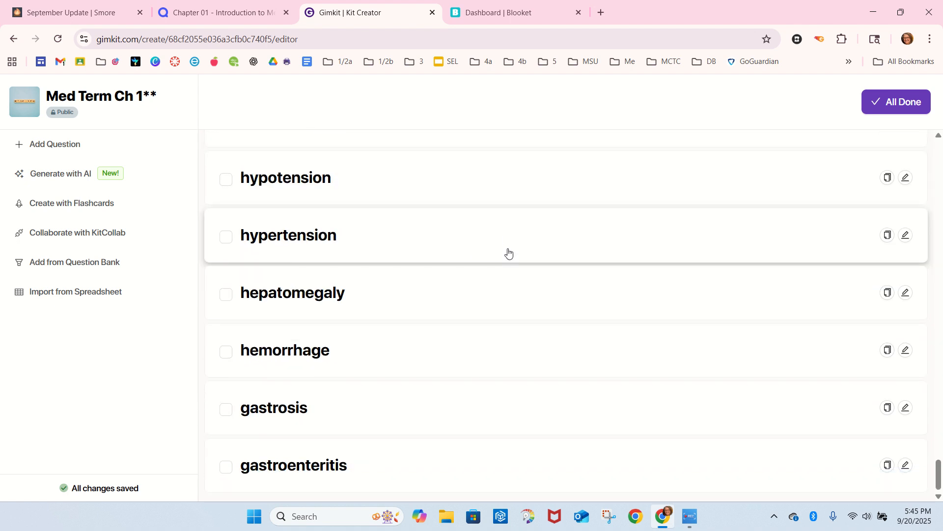
{"action": "scroll", "coordinate": [508, 253], "scroll_direction": "up", "scroll_amount": 10}
{"action": "scroll", "coordinate": [509, 253], "scroll_direction": "up", "scroll_amount": 10}
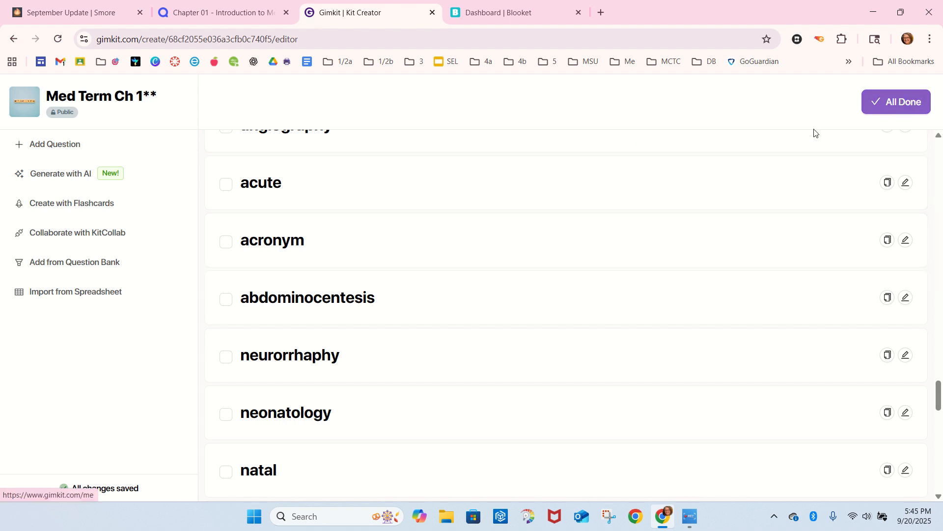
Step: Switch to Blooket and create a new question set titled "Med Term Ch 1**" with Quizlet Import as its creation method
{"action": "left_click", "coordinate": [528, 13]}
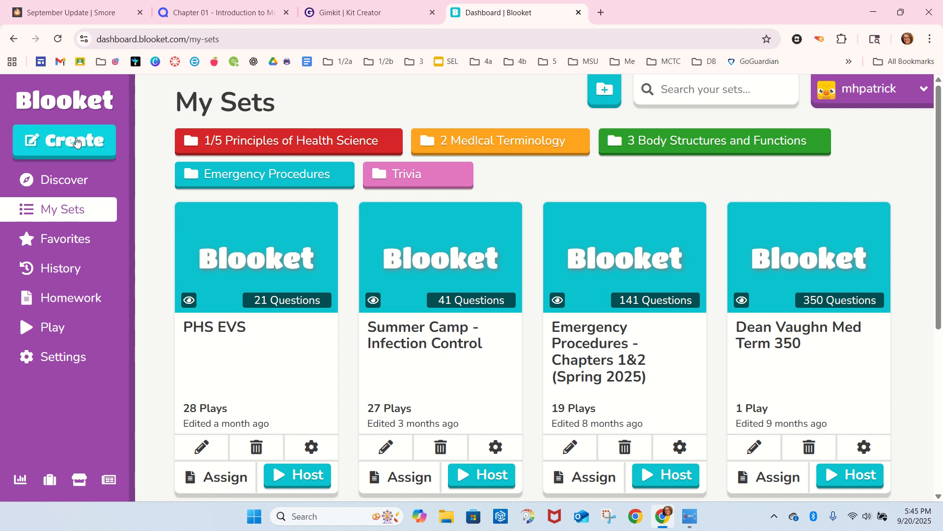
{"action": "left_click", "coordinate": [78, 140]}
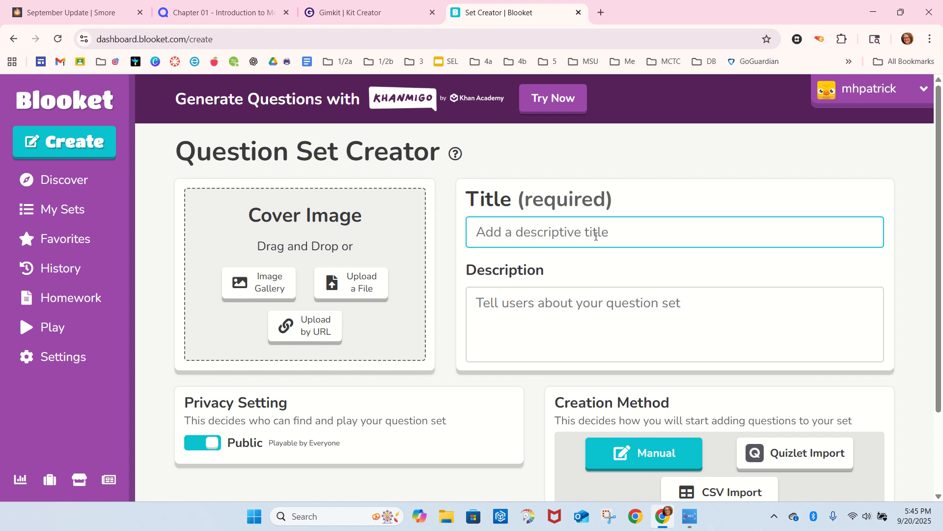
{"action": "type", "text": "Med Term"}
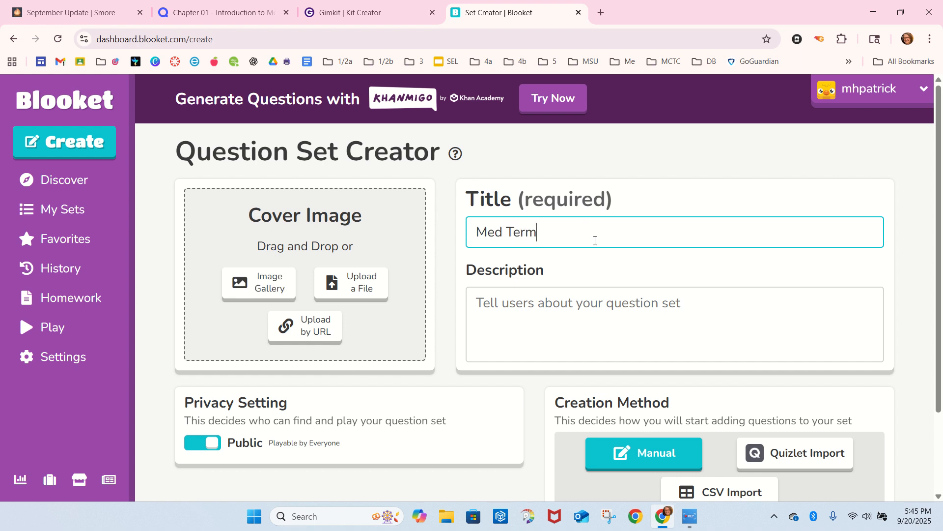
{"action": "type", "text": " Ch 1**"}
{"action": "scroll", "coordinate": [594, 259], "scroll_direction": "down", "scroll_amount": 2}
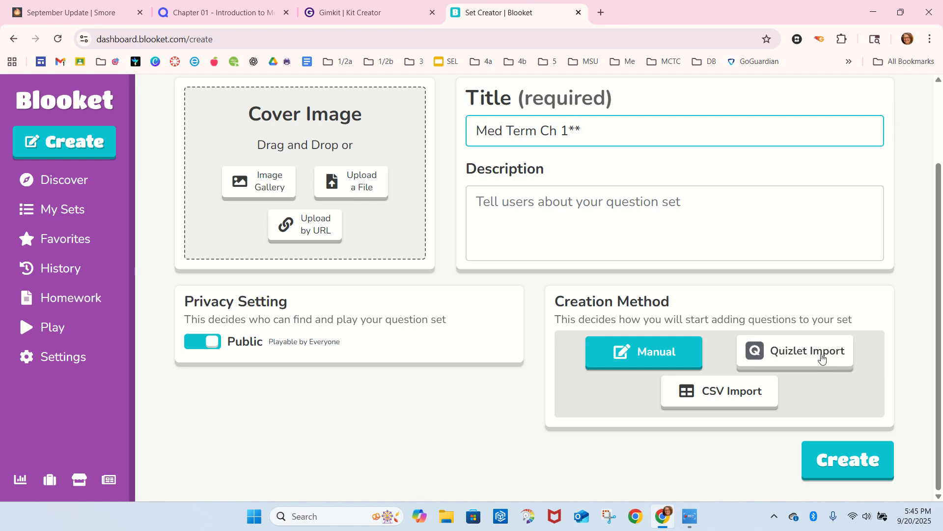
{"action": "left_click", "coordinate": [821, 359]}
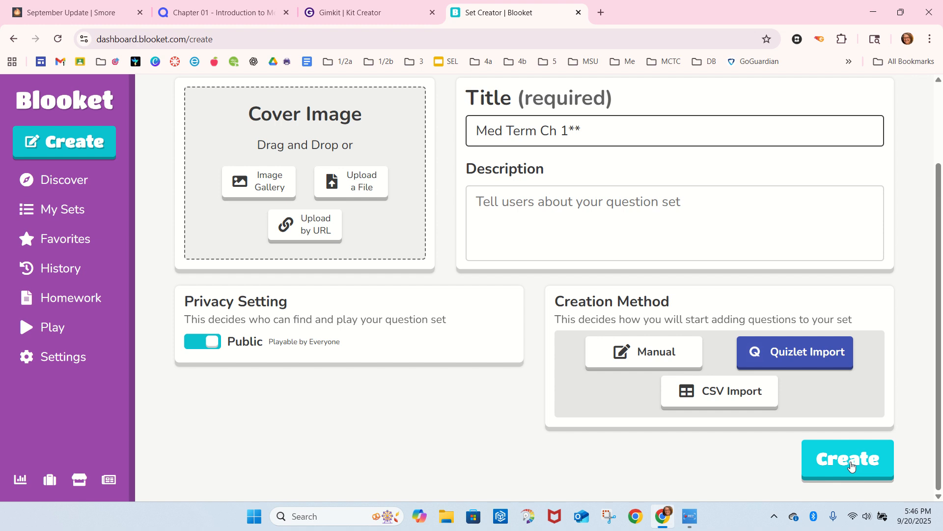
{"action": "left_click", "coordinate": [851, 465]}
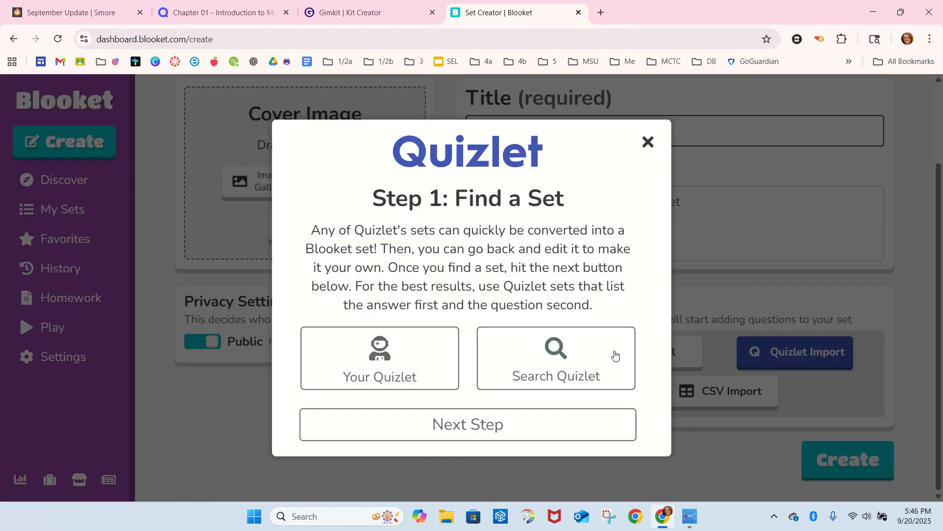
Step: Go through the Quizlet import instructions for finding and exporting a set, up to the Paste and Create stage
{"action": "left_click", "coordinate": [462, 422]}
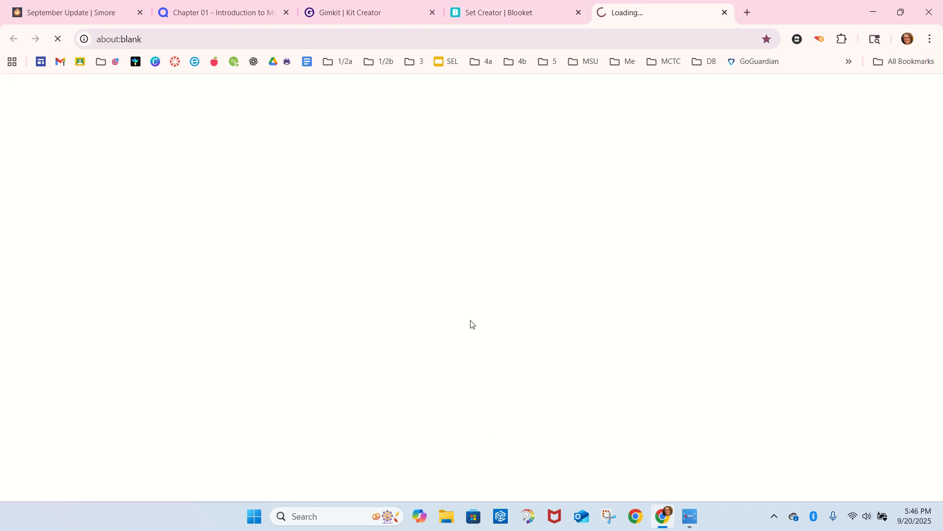
{"action": "left_click", "coordinate": [726, 13]}
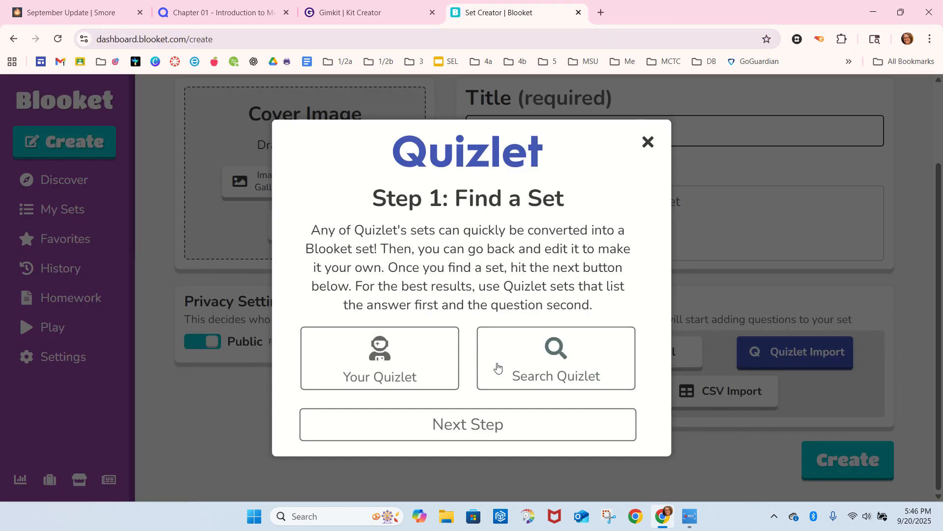
{"action": "left_click", "coordinate": [489, 433]}
{"action": "scroll", "coordinate": [511, 338], "scroll_direction": "down", "scroll_amount": 5}
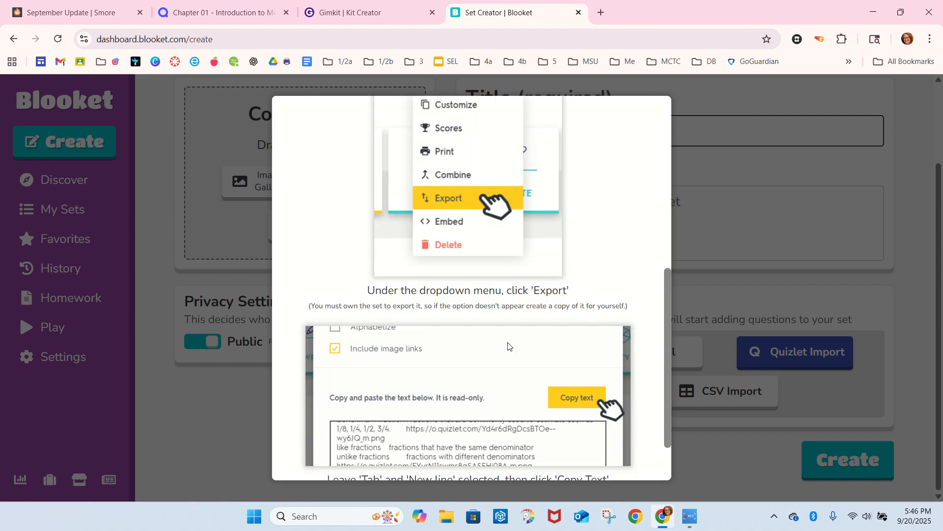
{"action": "scroll", "coordinate": [508, 346], "scroll_direction": "down", "scroll_amount": 2}
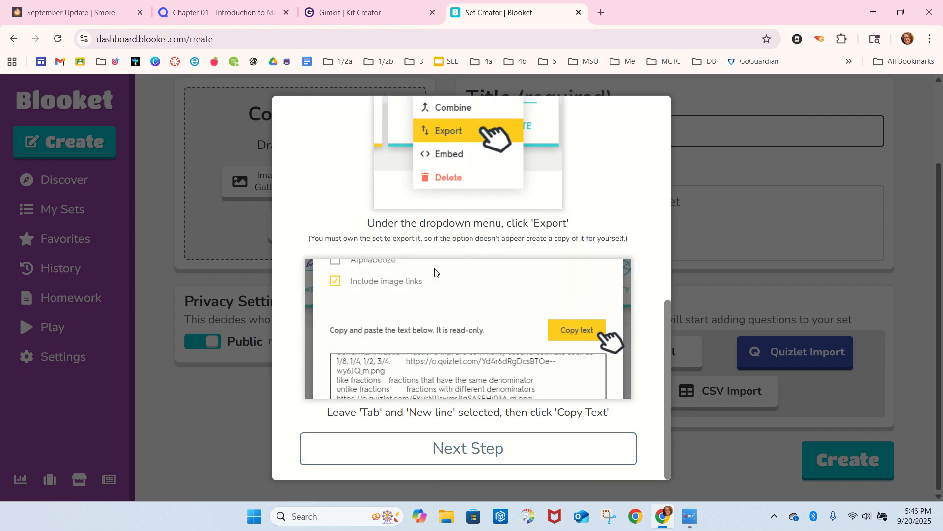
{"action": "scroll", "coordinate": [445, 305], "scroll_direction": "up", "scroll_amount": 2}
{"action": "scroll", "coordinate": [439, 327], "scroll_direction": "down", "scroll_amount": 2}
{"action": "left_click", "coordinate": [467, 448]}
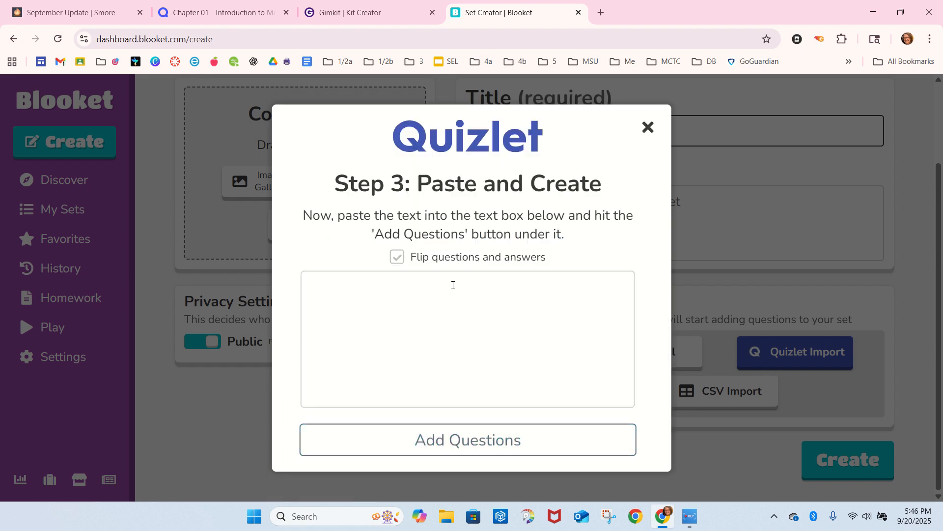
Step: Paste the copied flashcard text, enable flipping of questions and answers, and add the questions to the set
{"action": "left_click", "coordinate": [446, 287]}
{"action": "key", "text": "ctrl+v"}
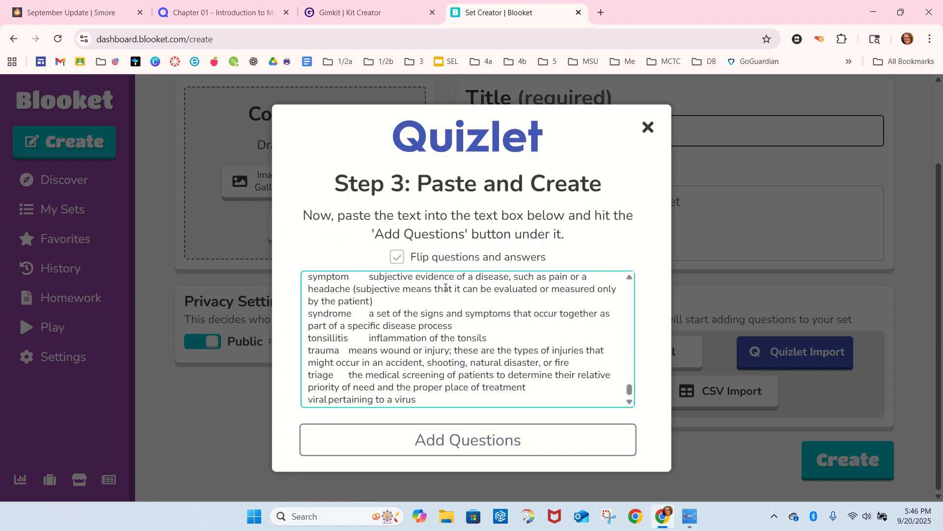
{"action": "left_click", "coordinate": [399, 259]}
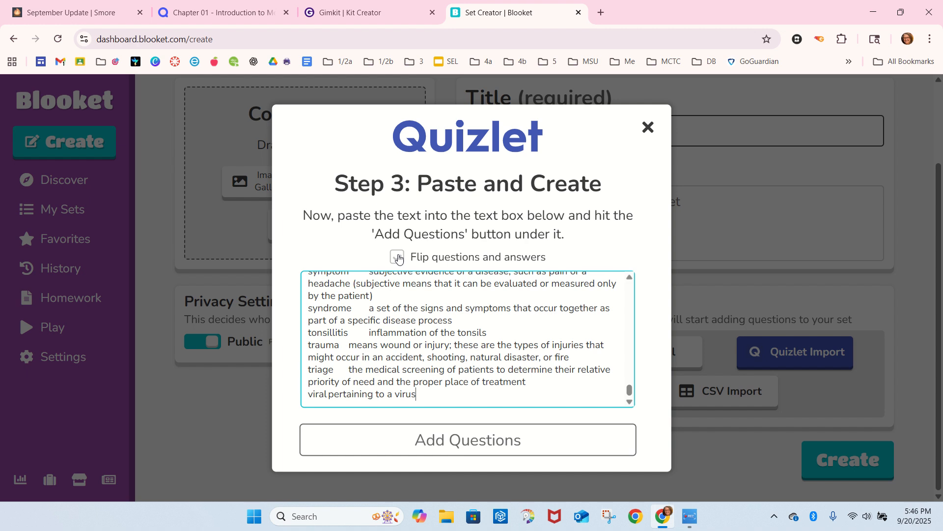
{"action": "left_click", "coordinate": [398, 258]}
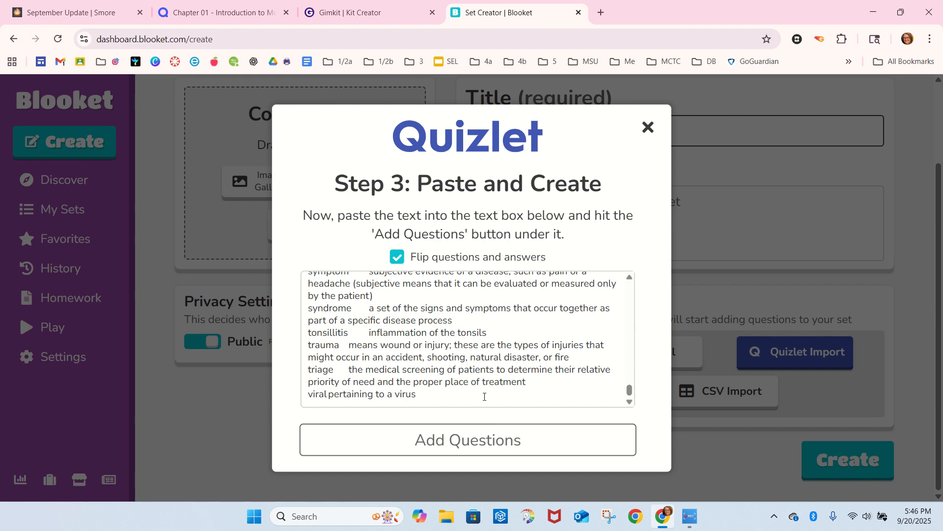
{"action": "left_click", "coordinate": [498, 448]}
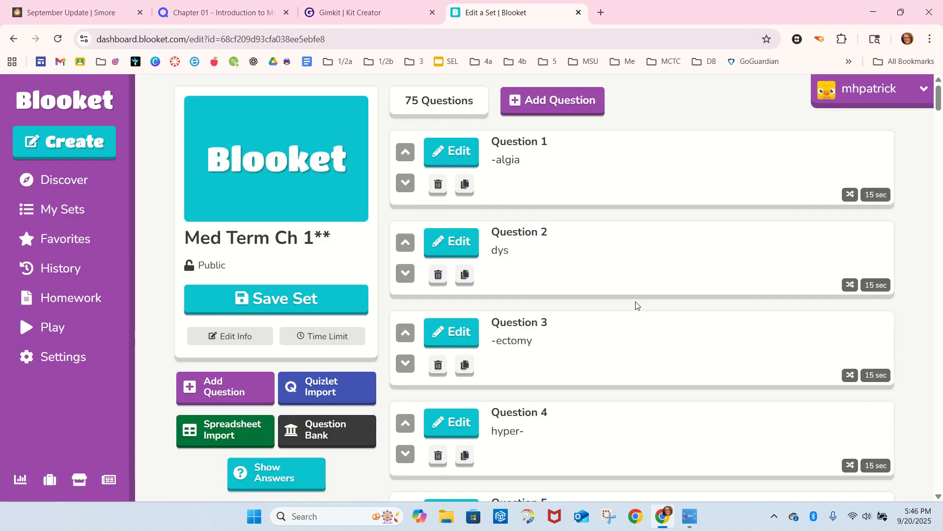
Step: Look through the set's imported questions and return to the first one
{"action": "scroll", "coordinate": [541, 359], "scroll_direction": "down", "scroll_amount": 20}
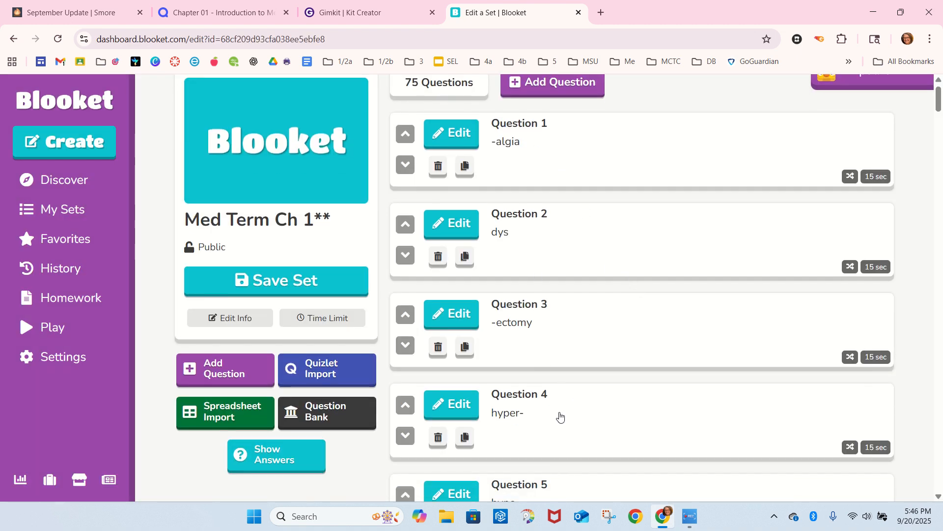
{"action": "scroll", "coordinate": [541, 388], "scroll_direction": "down", "scroll_amount": 20}
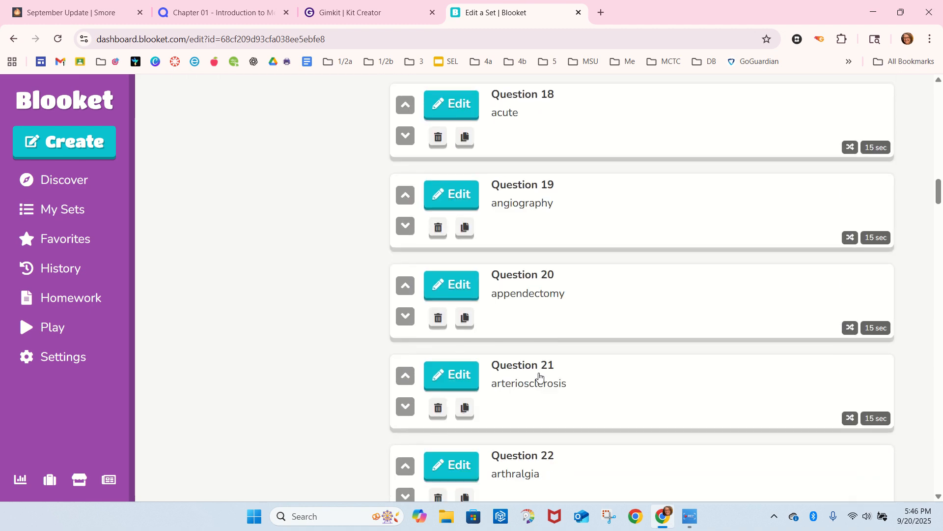
{"action": "scroll", "coordinate": [540, 366], "scroll_direction": "down", "scroll_amount": 9}
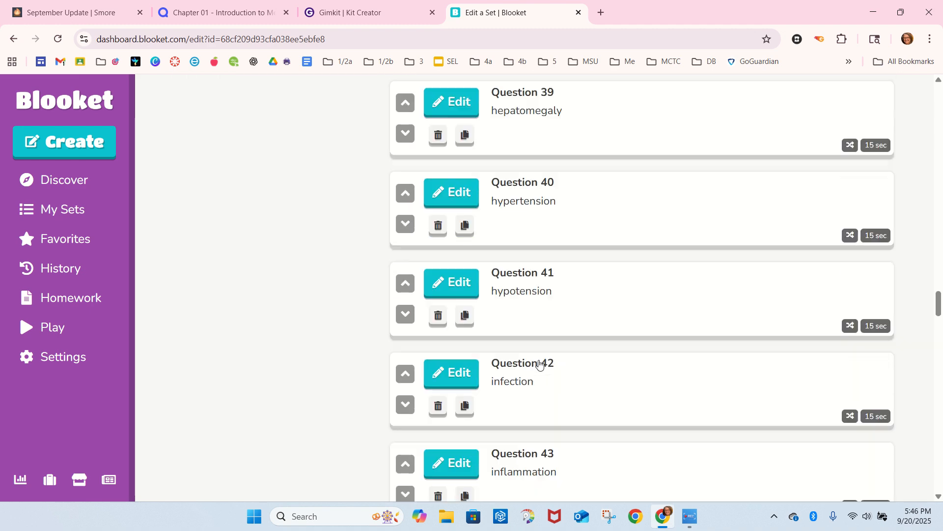
{"action": "scroll", "coordinate": [542, 364], "scroll_direction": "up", "scroll_amount": 20}
{"action": "scroll", "coordinate": [539, 360], "scroll_direction": "up", "scroll_amount": 20}
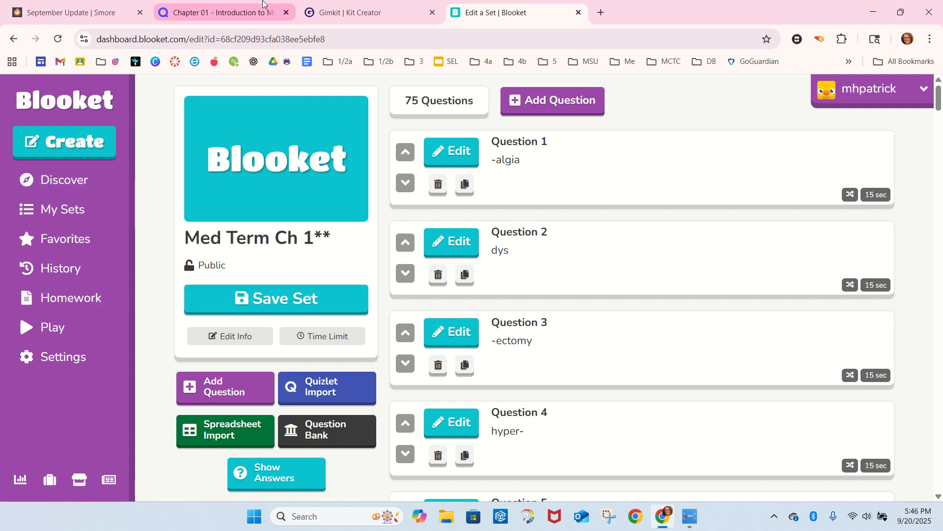
Step: Switch to the Quizlet set and view the classes it can be added to, without changing the selection
{"action": "left_click", "coordinate": [212, 18]}
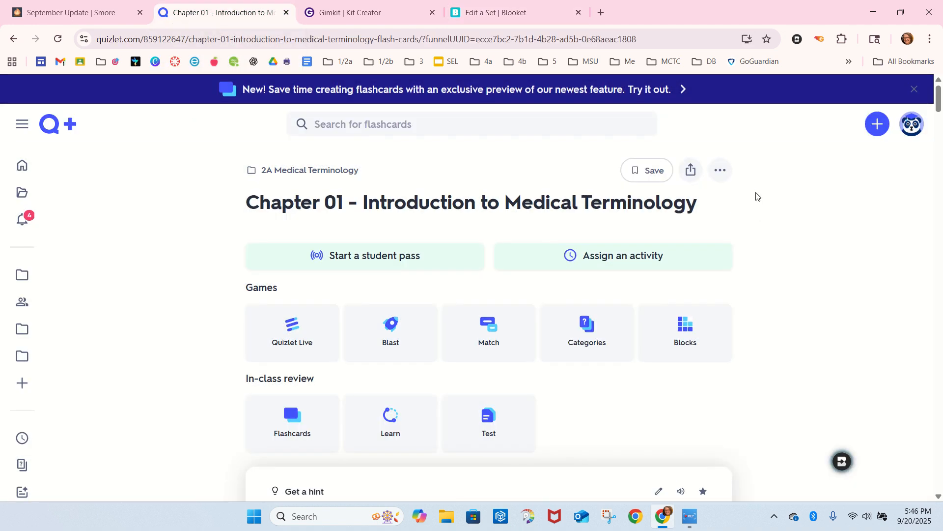
{"action": "left_click", "coordinate": [724, 173]}
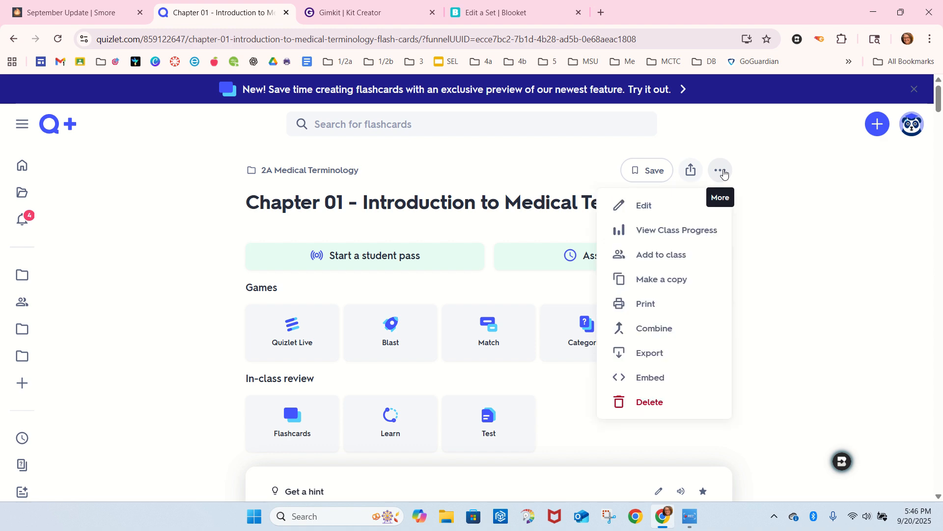
{"action": "left_click", "coordinate": [676, 254]}
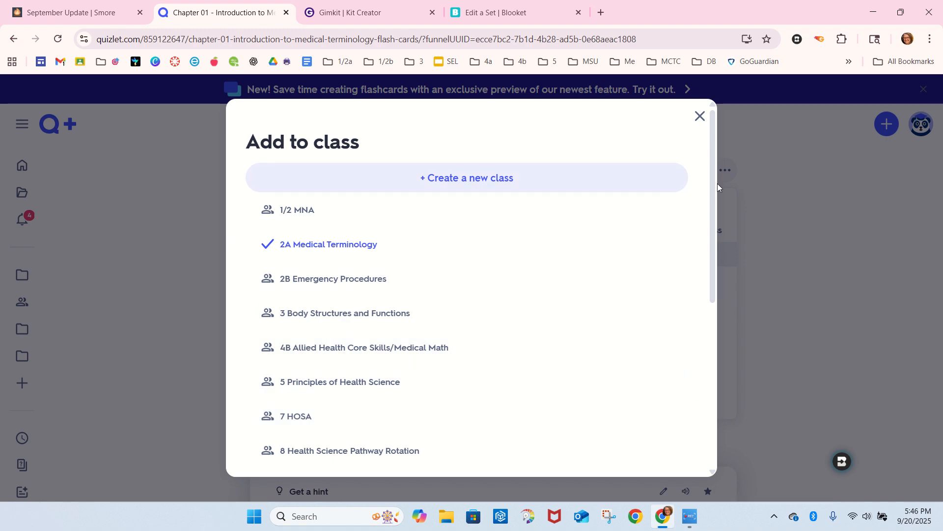
{"action": "left_click", "coordinate": [834, 187]}
Step: Switch to Gimkit, finish editing the "Med Term Ch 1**" kit, and check its additional options in the kit list
{"action": "key", "text": "ctrl+Tab"}
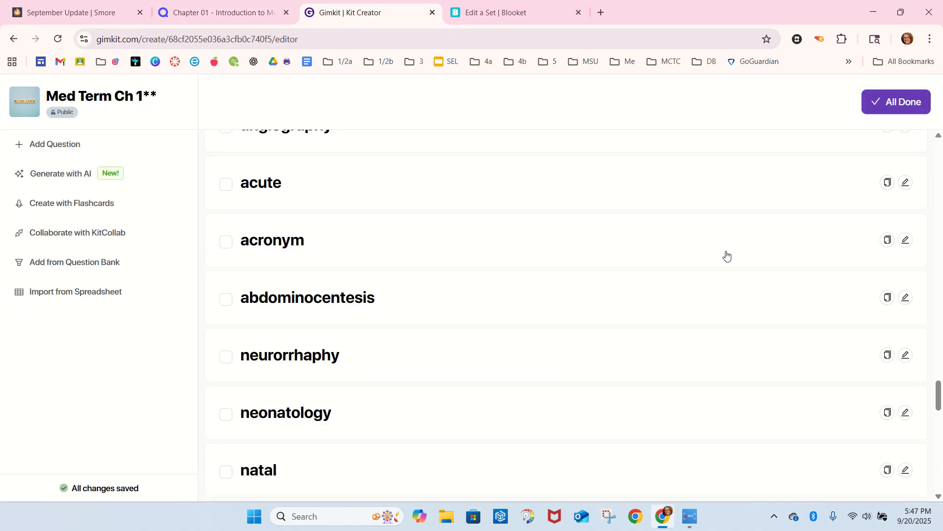
{"action": "scroll", "coordinate": [730, 271], "scroll_direction": "up", "scroll_amount": 8}
{"action": "left_click", "coordinate": [901, 109]}
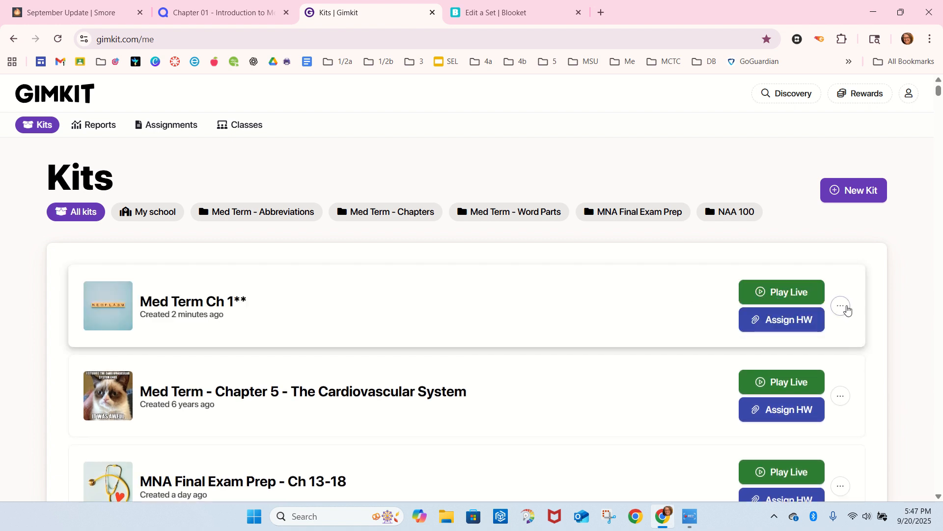
{"action": "left_click", "coordinate": [845, 308]}
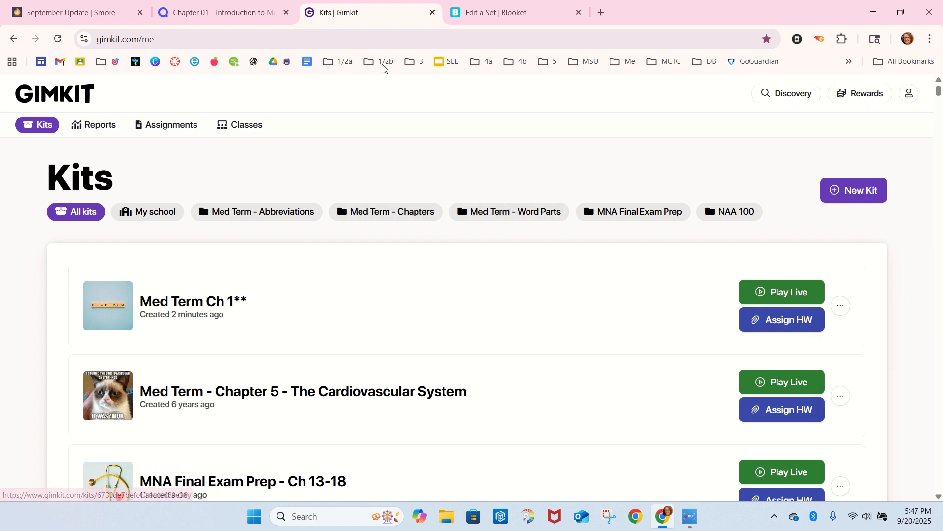
Step: Switch to Blooket, save the "Med Term Ch 1**" set, and look over the saved sets and folders
{"action": "left_click", "coordinate": [511, 12]}
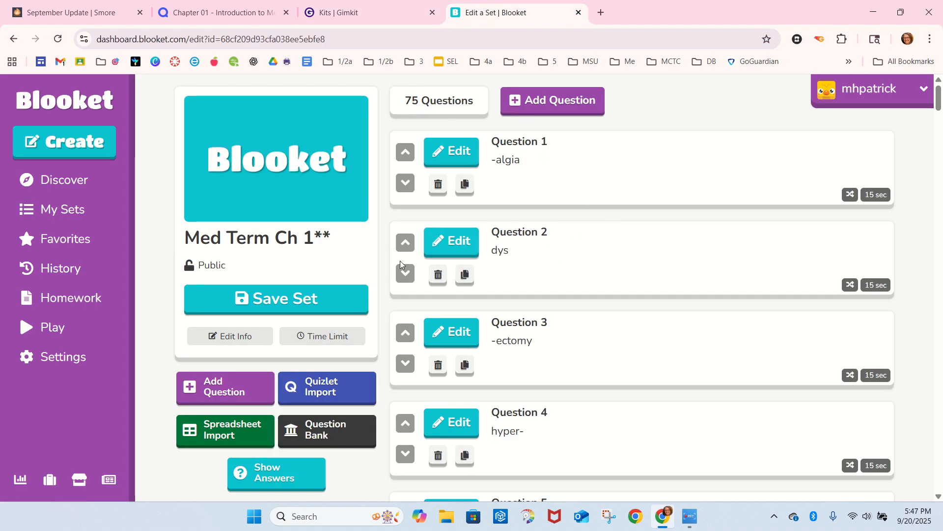
{"action": "left_click", "coordinate": [331, 300]}
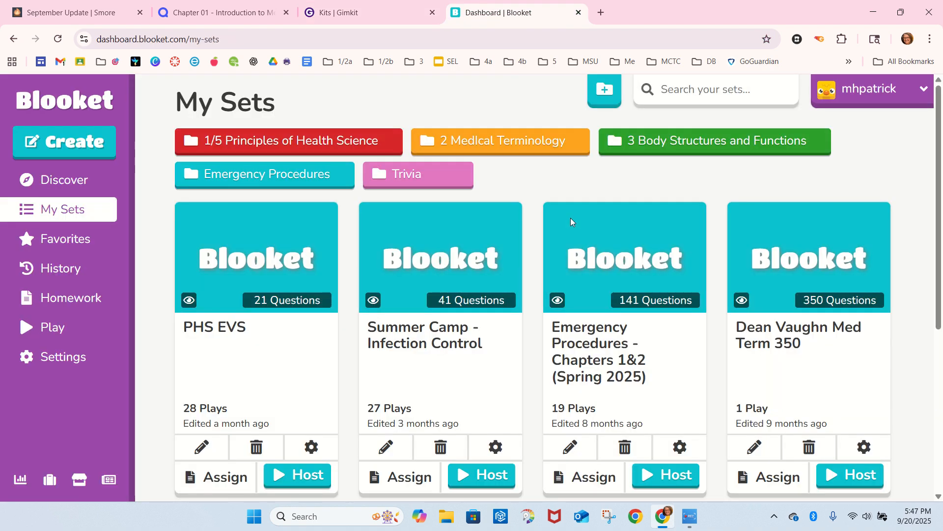
{"action": "scroll", "coordinate": [516, 254], "scroll_direction": "down", "scroll_amount": 2}
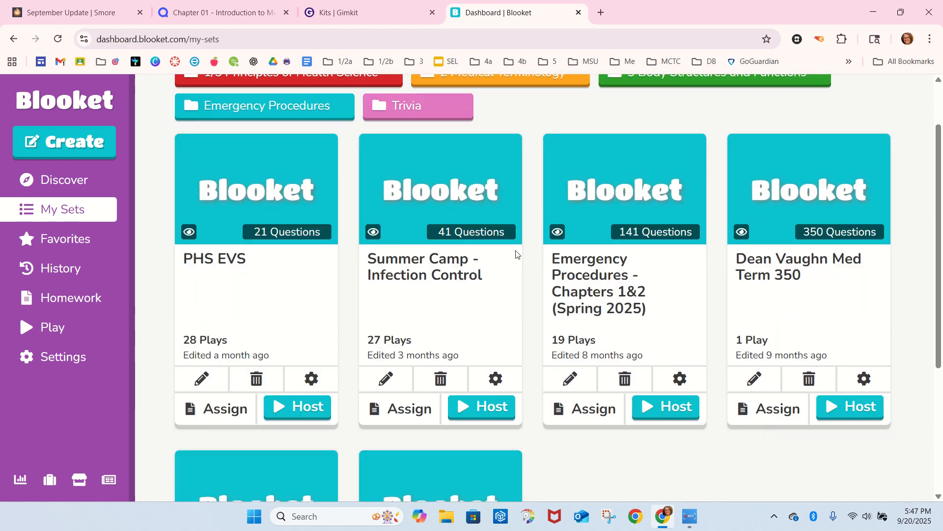
{"action": "scroll", "coordinate": [516, 254], "scroll_direction": "up", "scroll_amount": 2}
{"action": "scroll", "coordinate": [515, 254], "scroll_direction": "down", "scroll_amount": 3}
{"action": "scroll", "coordinate": [515, 254], "scroll_direction": "down", "scroll_amount": 3}
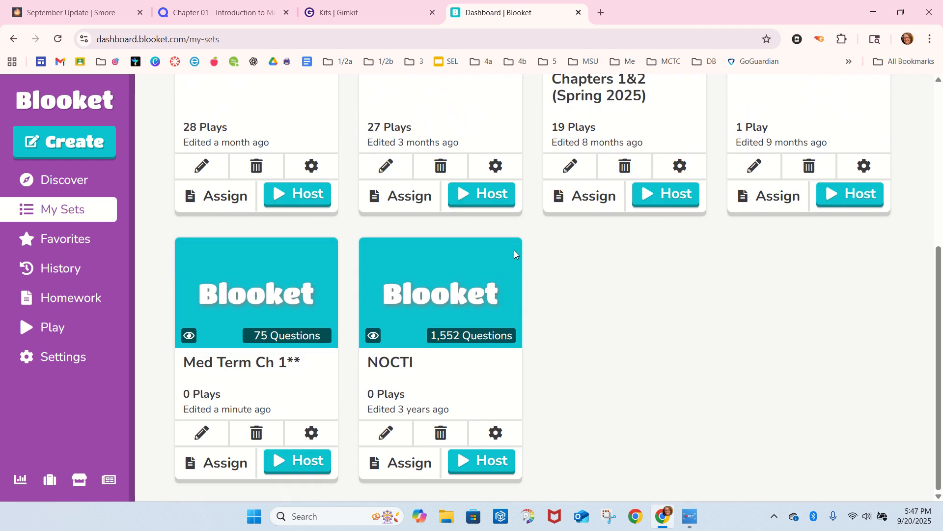
{"action": "scroll", "coordinate": [513, 254], "scroll_direction": "up", "scroll_amount": 5}
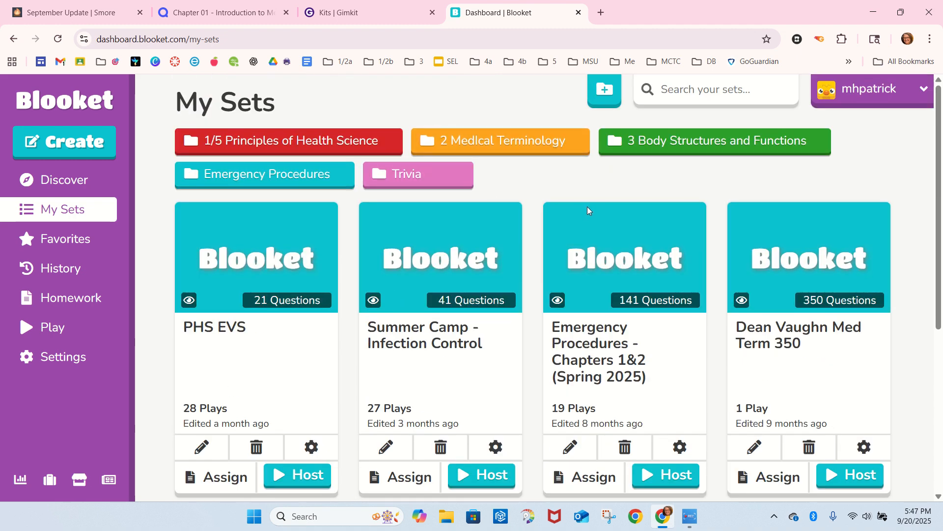
Step: View the folders that "Med Term Ch 1**" can be moved to, leaving the set where it is
{"action": "scroll", "coordinate": [565, 221], "scroll_direction": "down", "scroll_amount": 5}
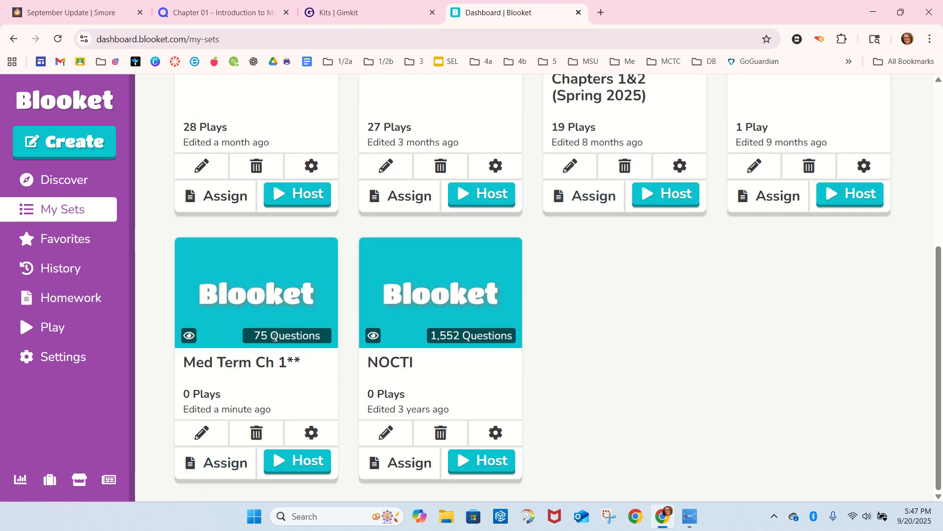
{"action": "mouse_move", "coordinate": [311, 432]}
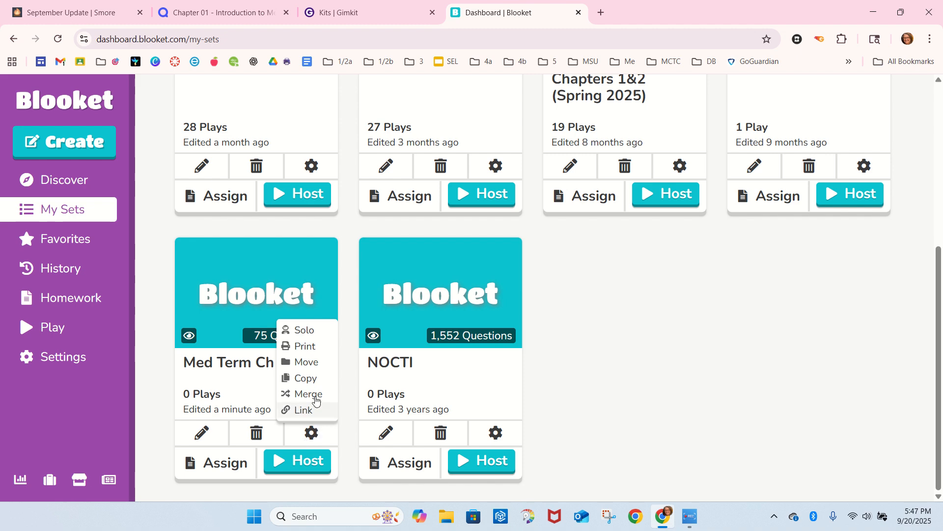
{"action": "left_click", "coordinate": [315, 361]}
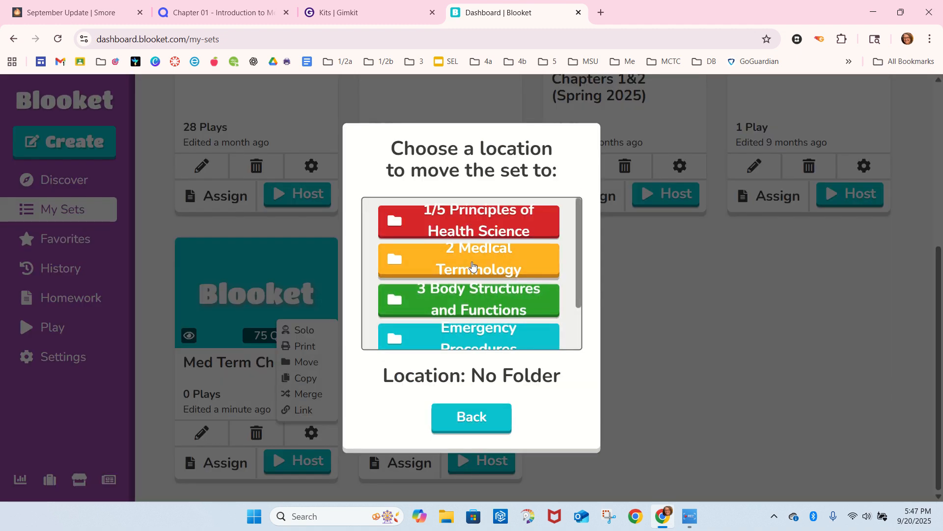
{"action": "scroll", "coordinate": [462, 311], "scroll_direction": "down", "scroll_amount": 2}
{"action": "scroll", "coordinate": [461, 311], "scroll_direction": "up", "scroll_amount": 2}
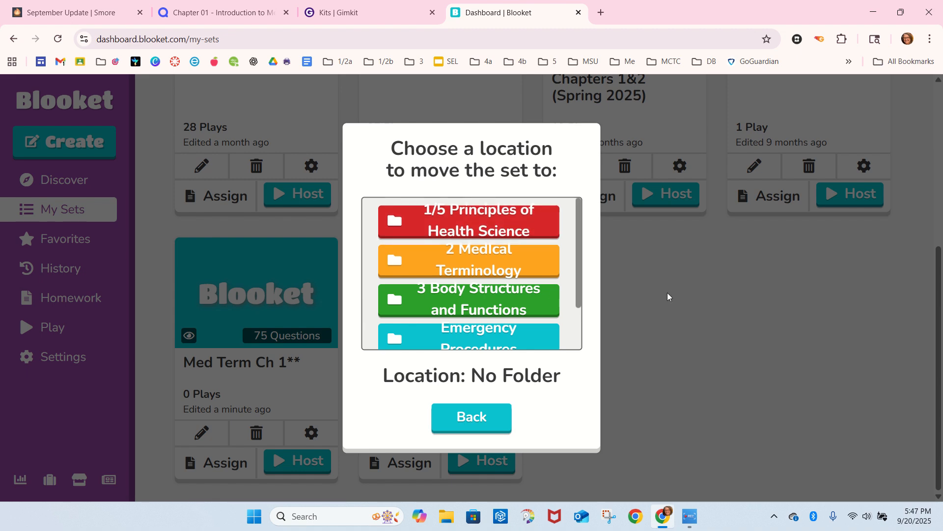
{"action": "left_click", "coordinate": [477, 420]}
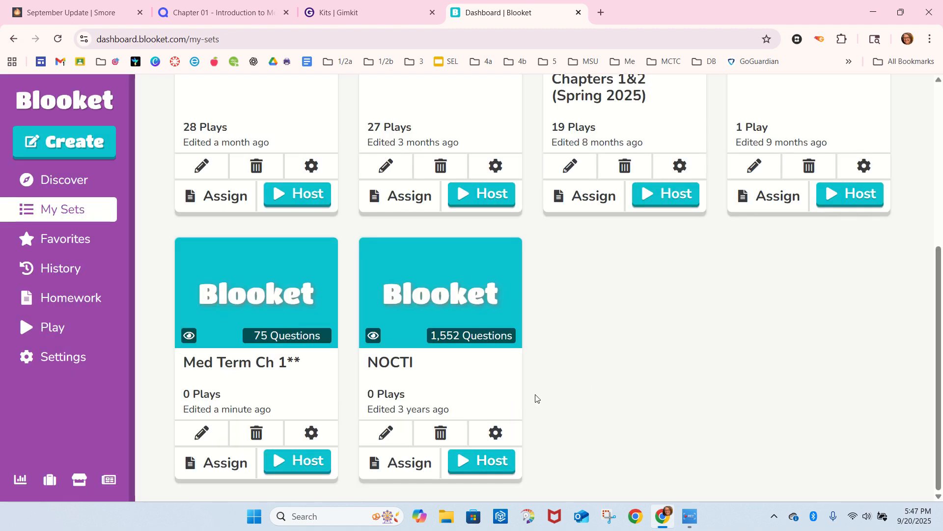
Step: Assign the "Med Term Ch 1**" set as homework titled "Med Term Ch 1** HW", declaring no affiliation with a school or district
{"action": "left_click", "coordinate": [326, 436]}
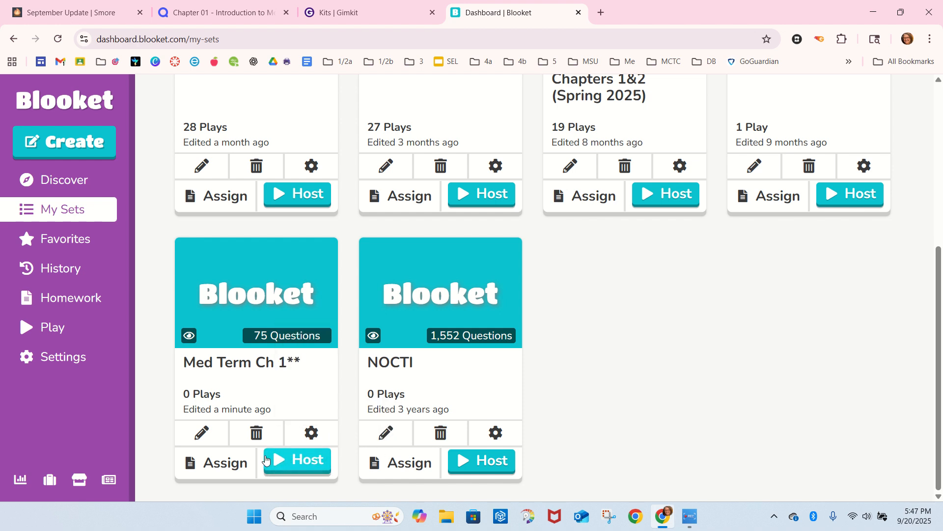
{"action": "left_click", "coordinate": [211, 463]}
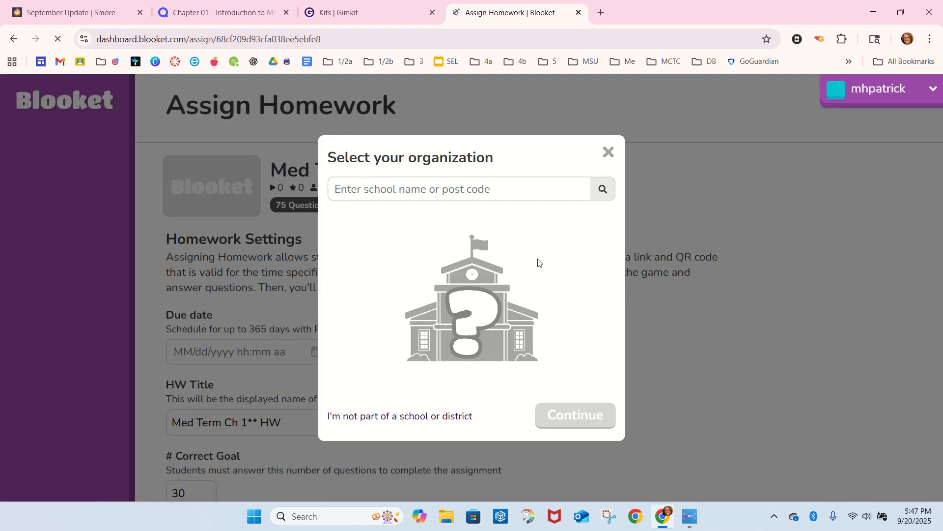
{"action": "left_click", "coordinate": [536, 196]}
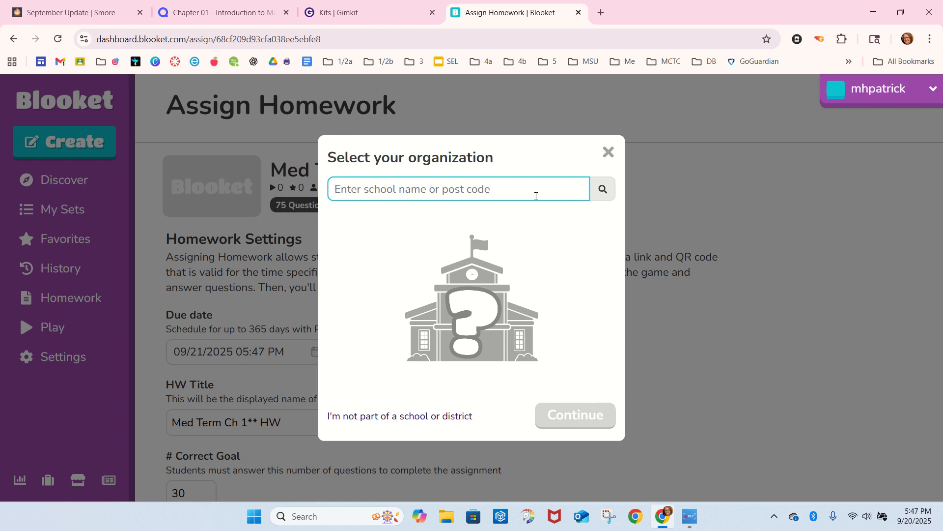
{"action": "left_click", "coordinate": [386, 419]}
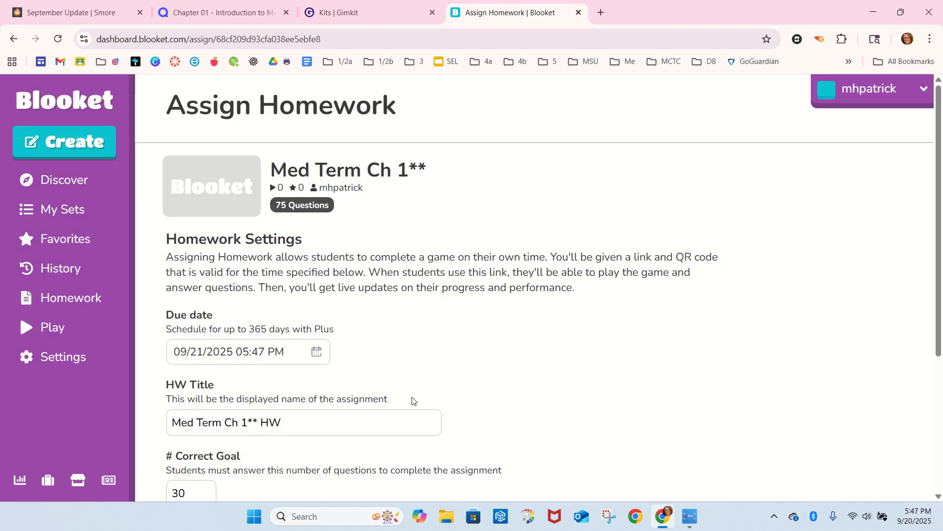
{"action": "scroll", "coordinate": [435, 377], "scroll_direction": "down", "scroll_amount": 4}
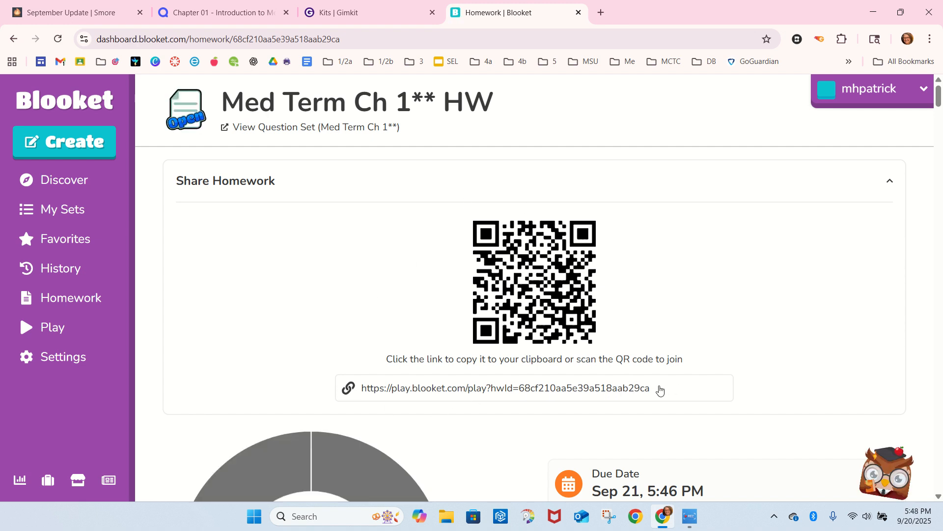
Step: Look over the homework page's sharing options, result statistics and leaderboard
{"action": "scroll", "coordinate": [625, 394], "scroll_direction": "down", "scroll_amount": 5}
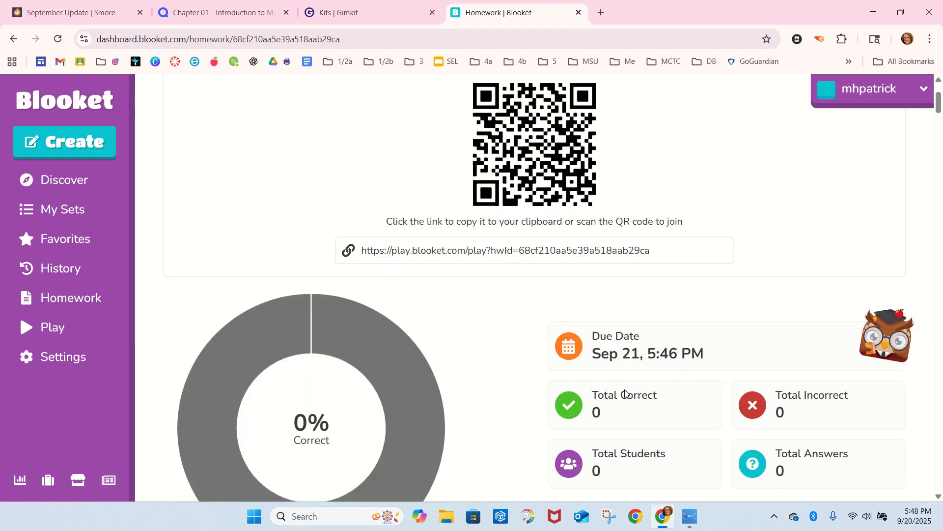
{"action": "scroll", "coordinate": [624, 393], "scroll_direction": "down", "scroll_amount": 3}
{"action": "scroll", "coordinate": [624, 392], "scroll_direction": "down", "scroll_amount": 1}
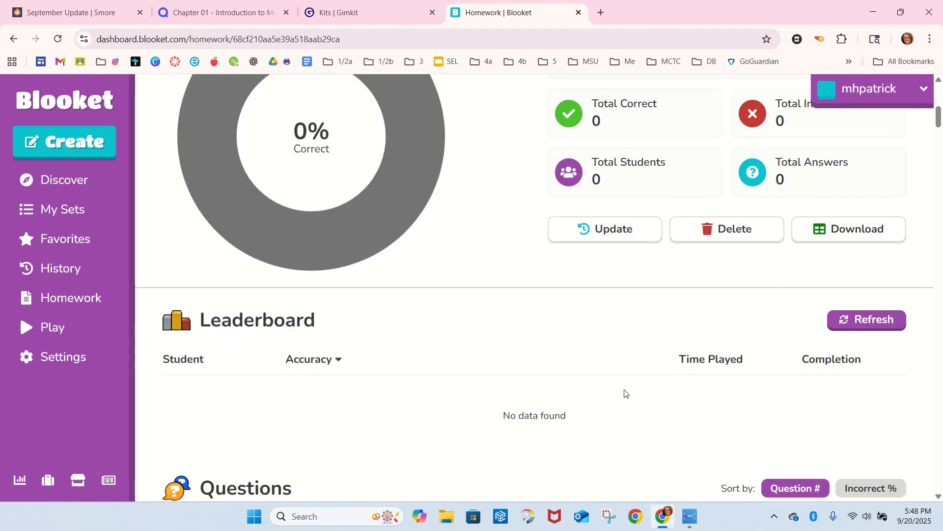
{"action": "scroll", "coordinate": [623, 391], "scroll_direction": "up", "scroll_amount": 9}
Step: Switch to Gimkit, look over the actions available for the "Med Term Ch 1**" kit, and return to the kit list
{"action": "left_click", "coordinate": [347, 6]}
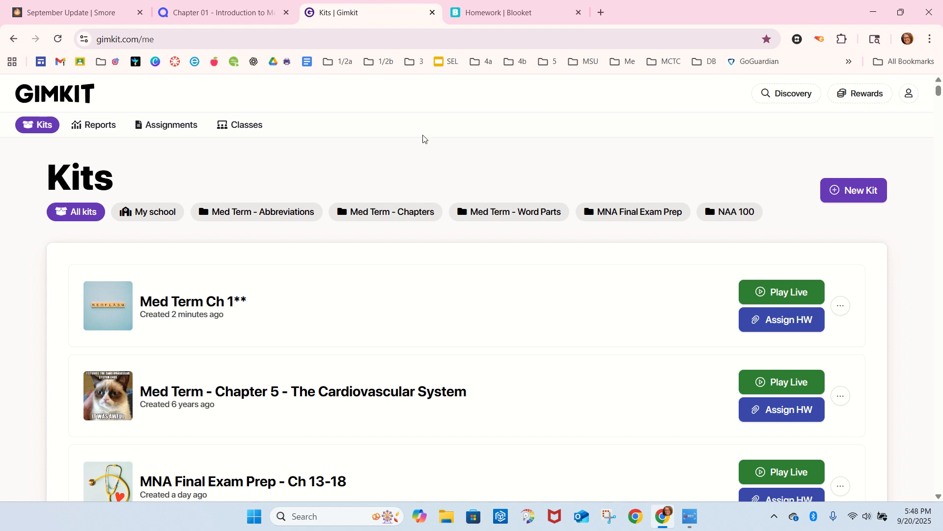
{"action": "left_click", "coordinate": [840, 305]}
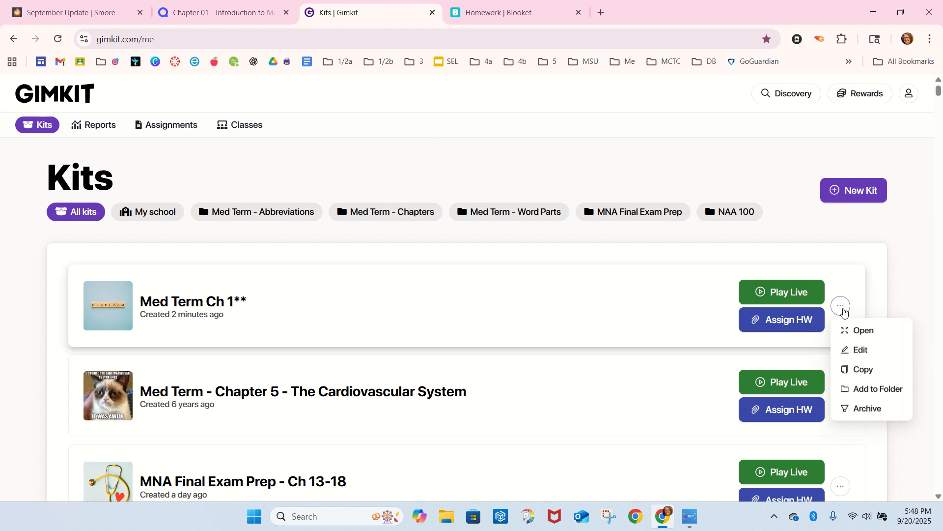
{"action": "left_click", "coordinate": [488, 313]}
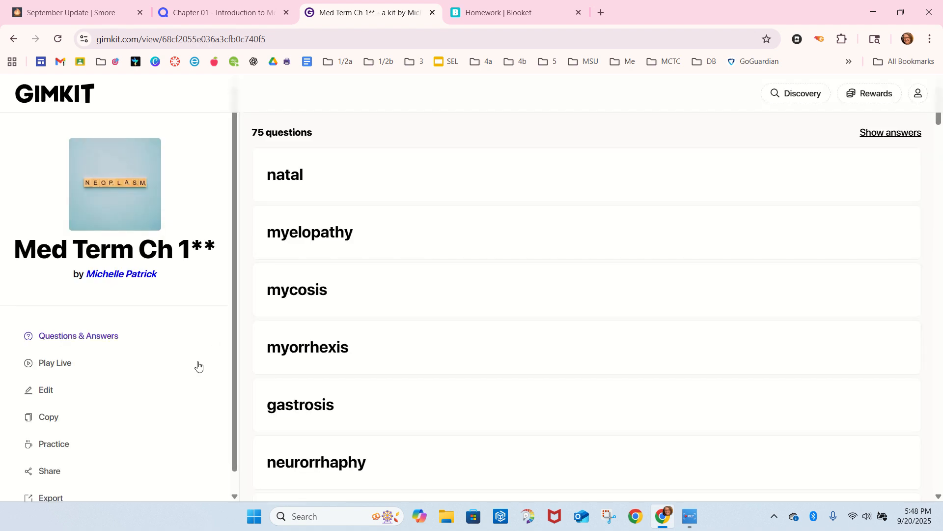
{"action": "scroll", "coordinate": [170, 397], "scroll_direction": "down", "scroll_amount": 1}
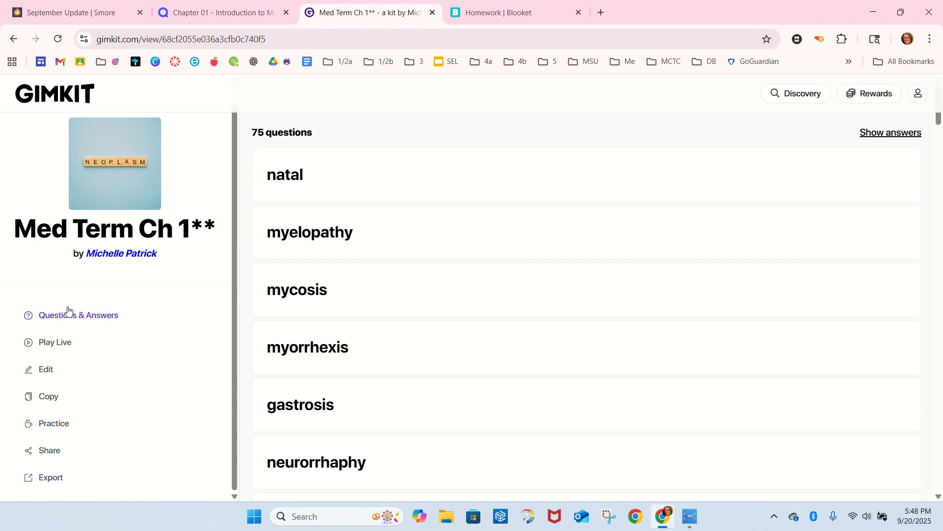
{"action": "left_click", "coordinate": [63, 96]}
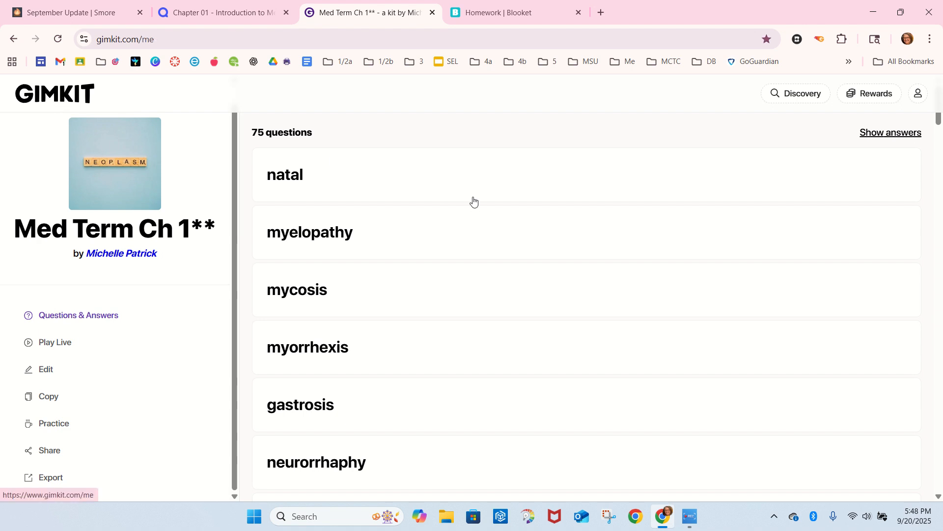
Step: View the game modes offered for assigning "Med Term Ch 1**" as homework, closing the selection without assigning one
{"action": "left_click", "coordinate": [840, 306]}
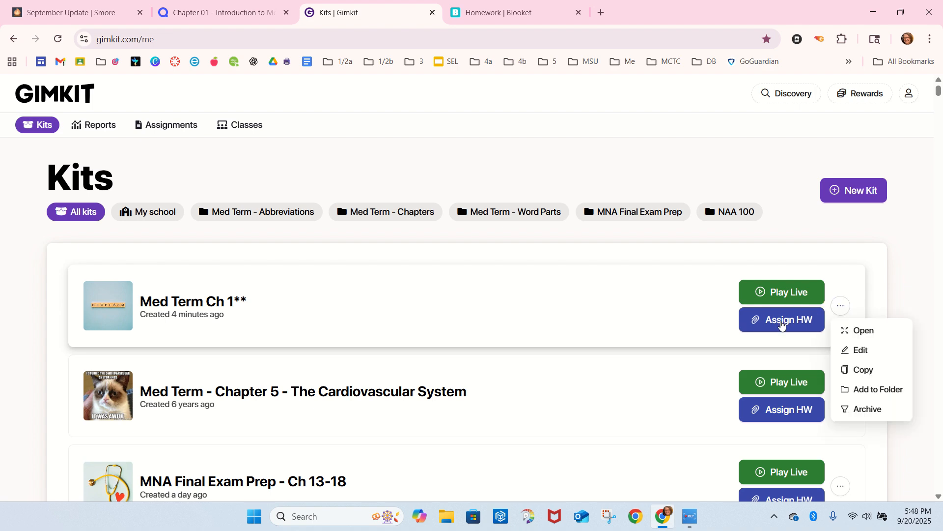
{"action": "left_click", "coordinate": [781, 326]}
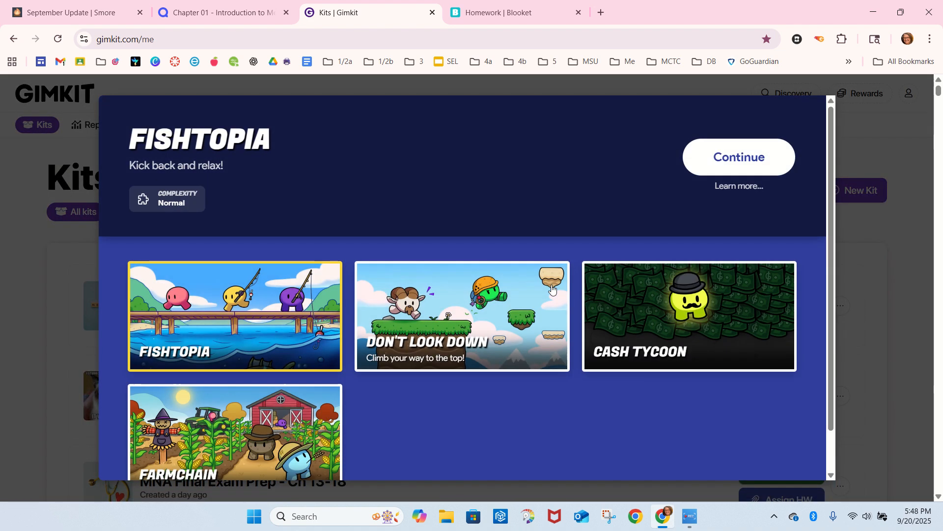
{"action": "scroll", "coordinate": [393, 315], "scroll_direction": "down", "scroll_amount": 1}
{"action": "scroll", "coordinate": [294, 329], "scroll_direction": "up", "scroll_amount": 1}
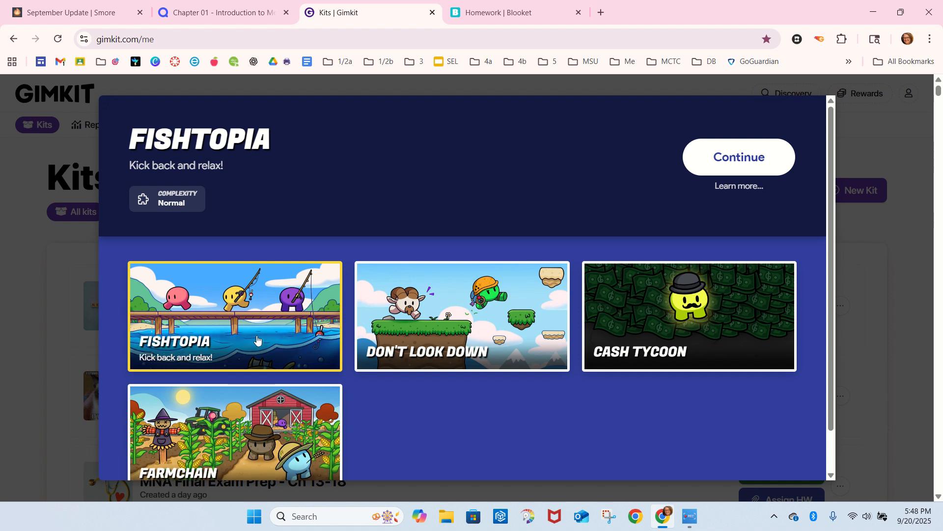
{"action": "scroll", "coordinate": [450, 400], "scroll_direction": "down", "scroll_amount": 1}
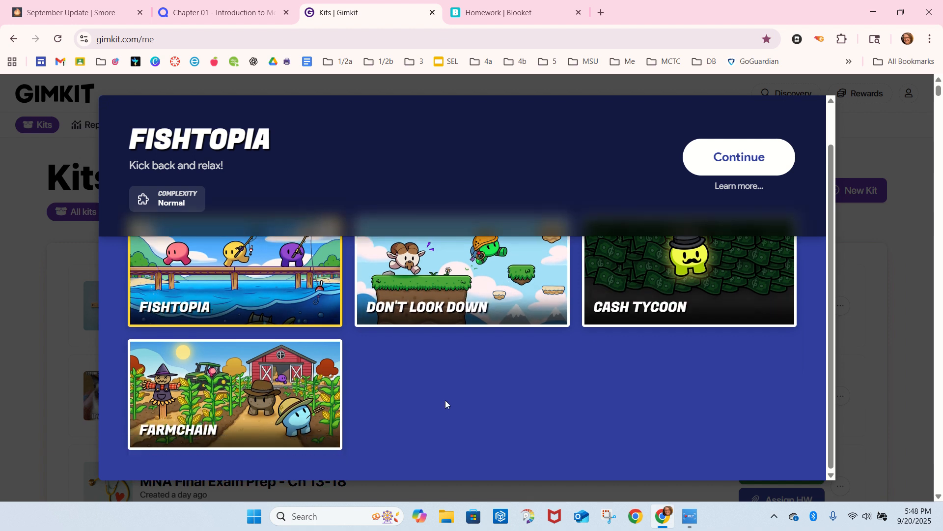
{"action": "scroll", "coordinate": [445, 400], "scroll_direction": "up", "scroll_amount": 1}
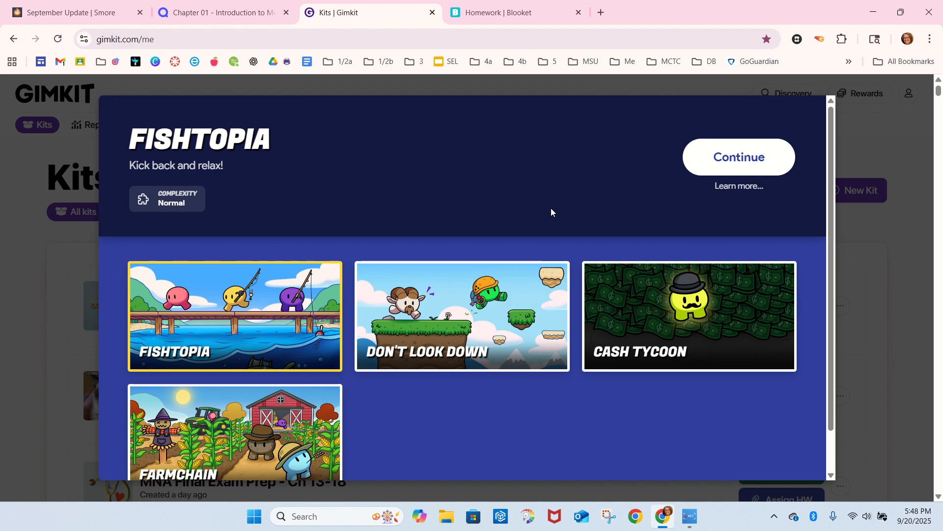
{"action": "key", "text": "Escape"}
Step: Open the "Med Term Ch 1**" kit and view its practice mode and shareable practice link
{"action": "scroll", "coordinate": [274, 297], "scroll_direction": "down", "scroll_amount": 6}
{"action": "scroll", "coordinate": [349, 252], "scroll_direction": "up", "scroll_amount": 5}
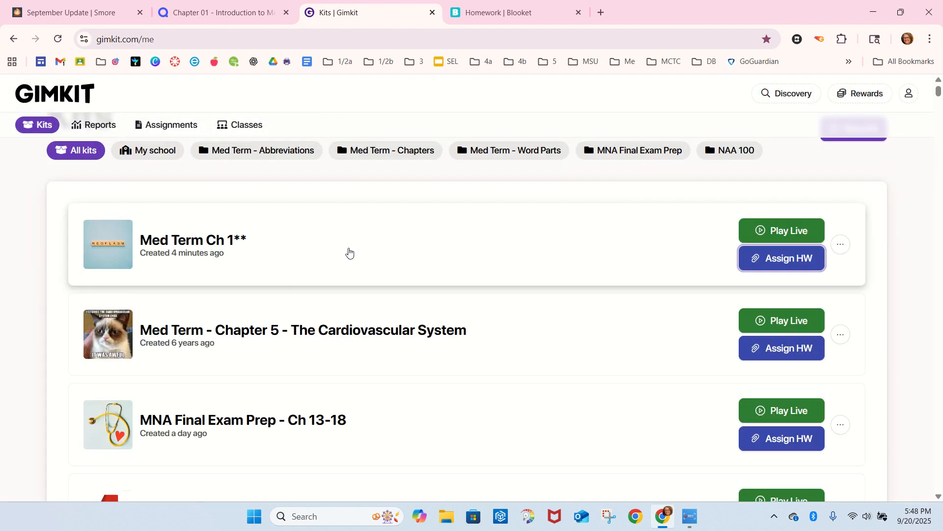
{"action": "left_click", "coordinate": [348, 252]}
{"action": "left_click", "coordinate": [69, 446]}
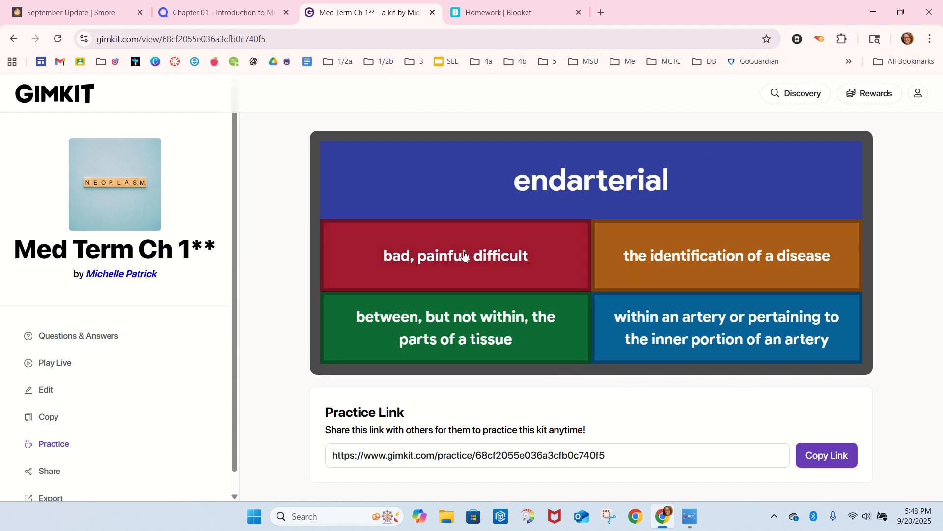
Step: Switch to Blooket and review the QR code, share link and statistics of the "Med Term Ch 1** HW" homework
{"action": "left_click", "coordinate": [491, 12]}
{"action": "scroll", "coordinate": [512, 217], "scroll_direction": "down", "scroll_amount": 6}
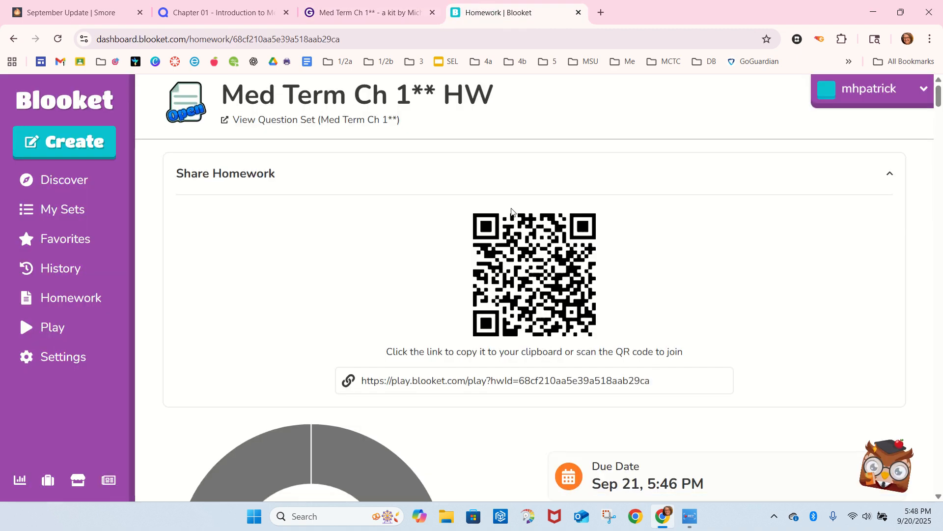
{"action": "scroll", "coordinate": [512, 217], "scroll_direction": "up", "scroll_amount": 5}
{"action": "scroll", "coordinate": [513, 217], "scroll_direction": "down", "scroll_amount": 7}
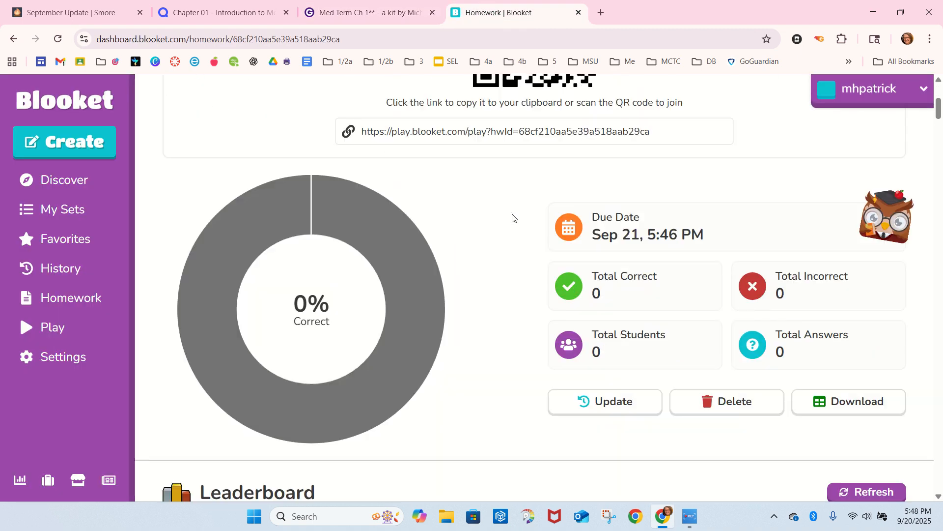
{"action": "scroll", "coordinate": [513, 217], "scroll_direction": "up", "scroll_amount": 9}
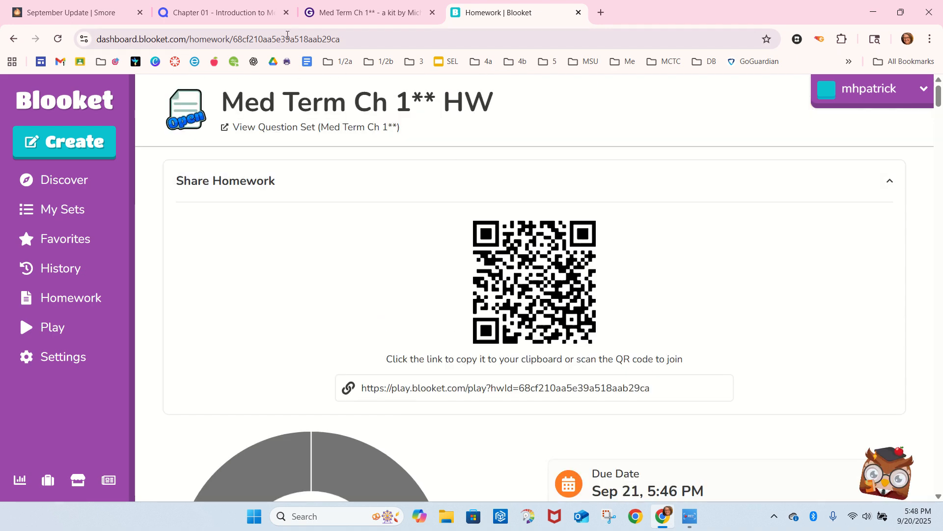
Step: Switch to the Quizlet set, start Learn mode, and answer the first three questions with "-algia", "dys" and "-ectomy"
{"action": "left_click", "coordinate": [254, 13]}
{"action": "scroll", "coordinate": [532, 331], "scroll_direction": "down", "scroll_amount": 3}
{"action": "scroll", "coordinate": [533, 331], "scroll_direction": "up", "scroll_amount": 1}
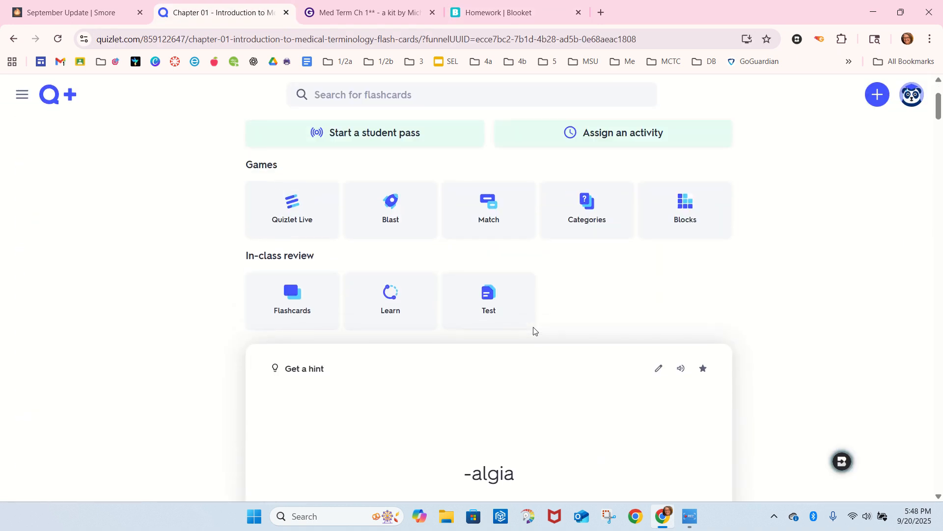
{"action": "left_click", "coordinate": [396, 295]}
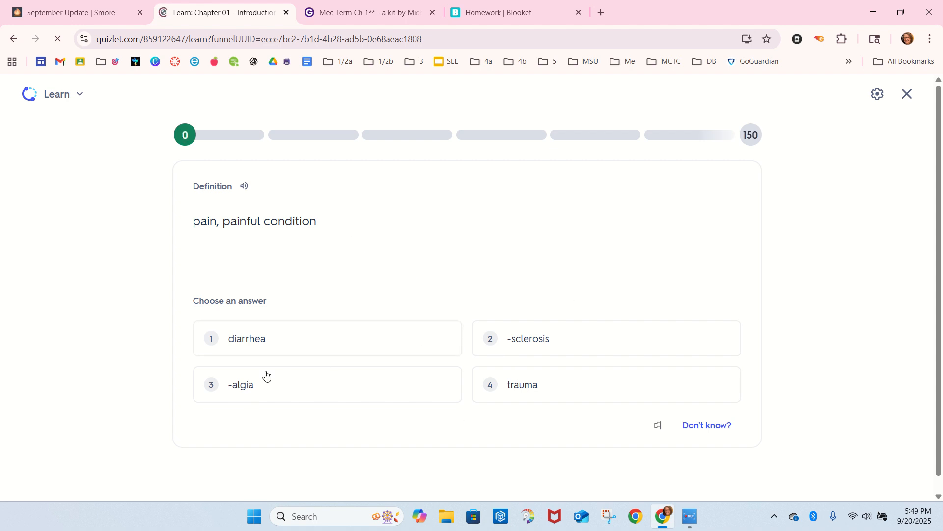
{"action": "left_click", "coordinate": [265, 396]}
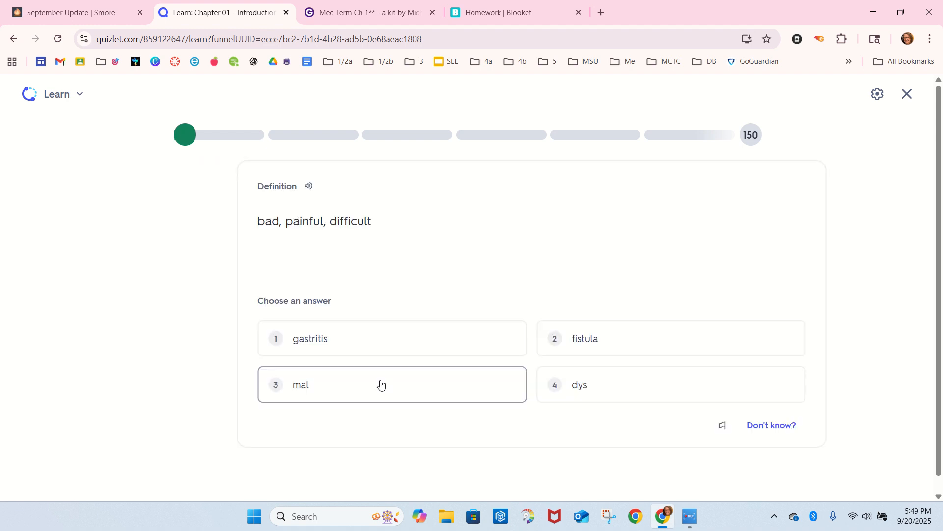
{"action": "left_click", "coordinate": [582, 381]}
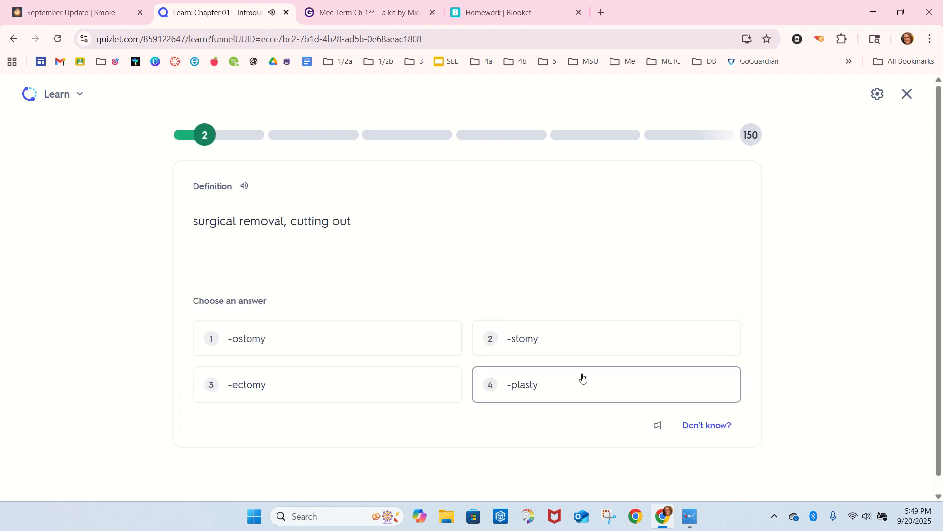
{"action": "left_click", "coordinate": [394, 399]}
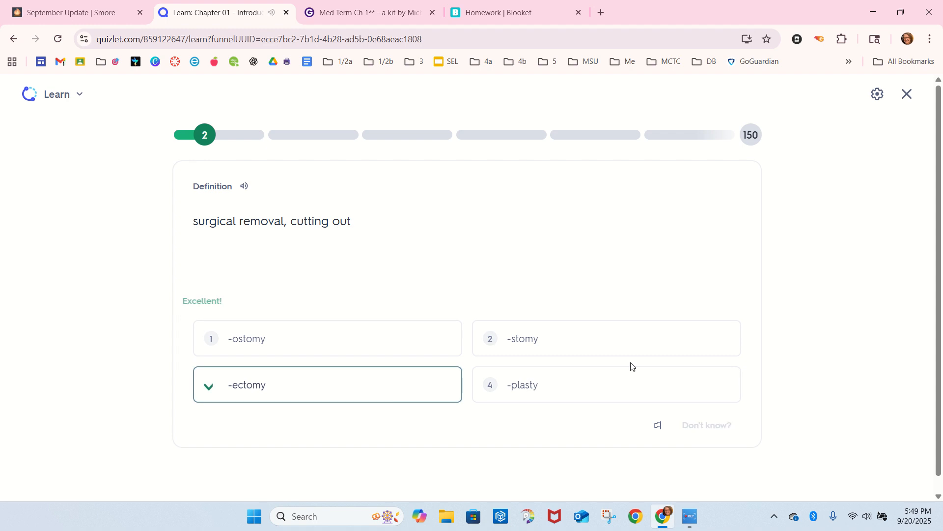